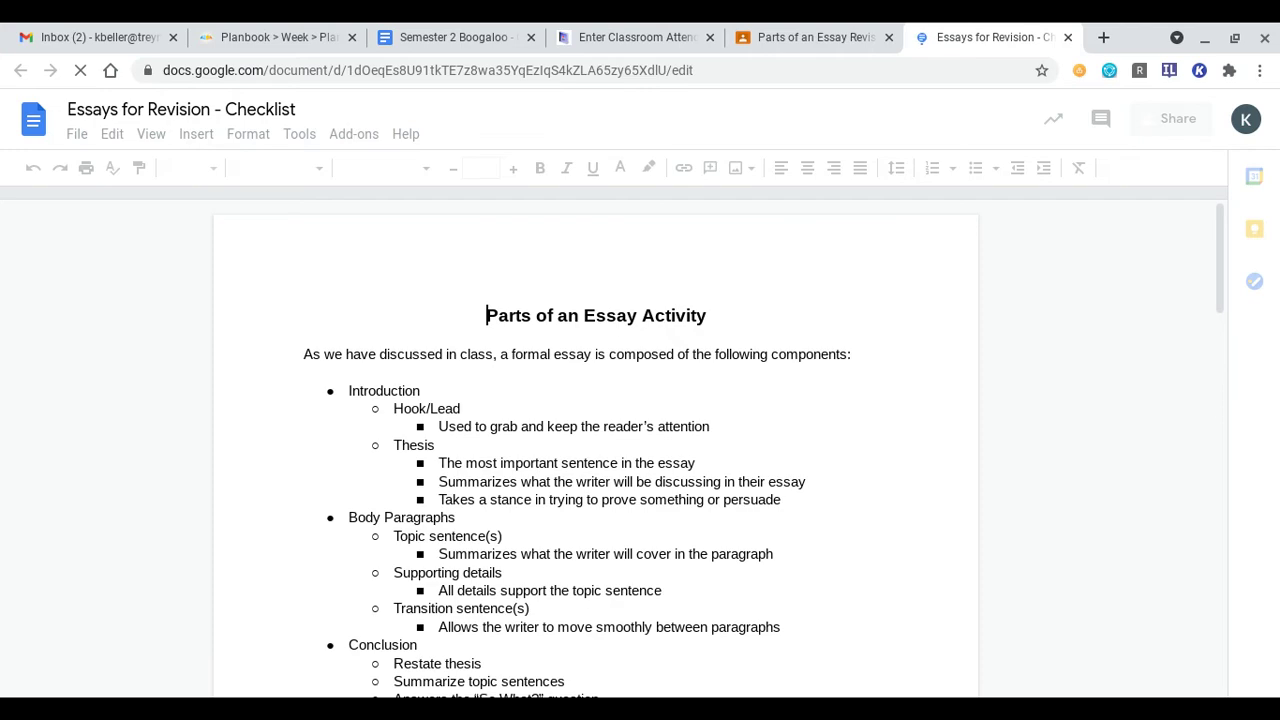
pyautogui.scroll(-2, 826, 390)
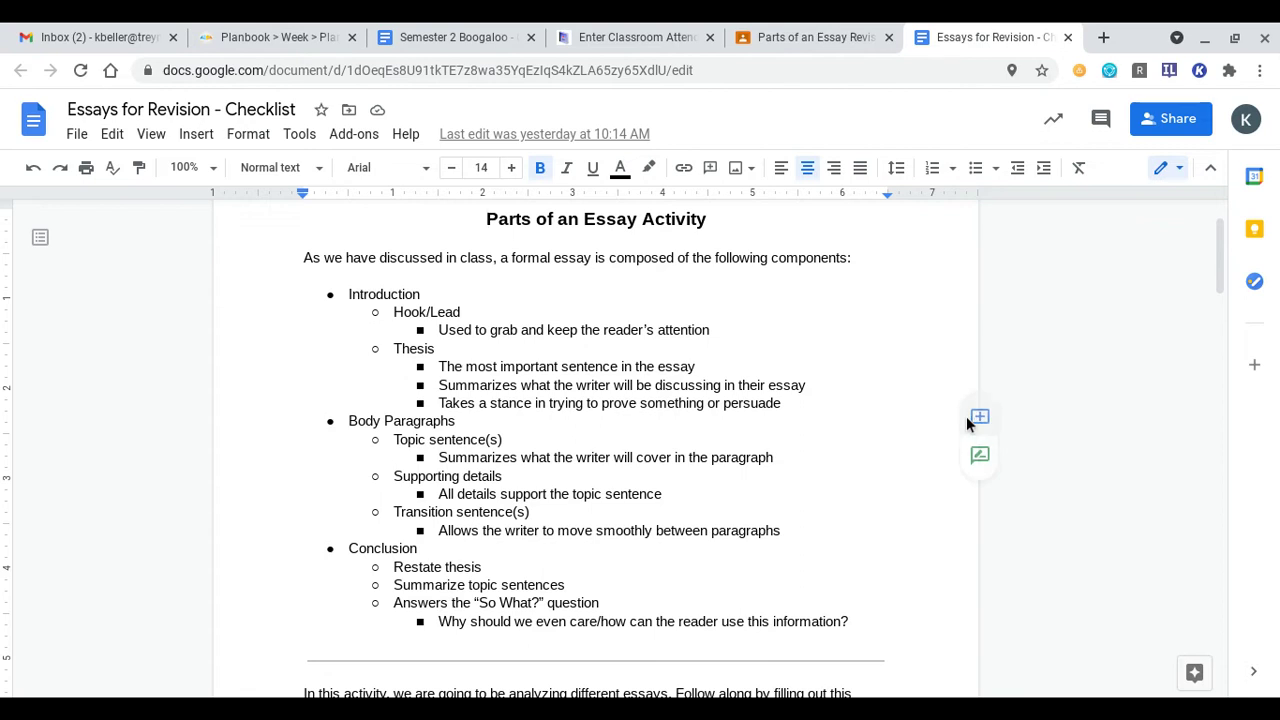
# - Go to drive.google.com in a new browser tab
pyautogui.scroll(-1, 966, 416)
pyautogui.scroll(-3, 966, 423)
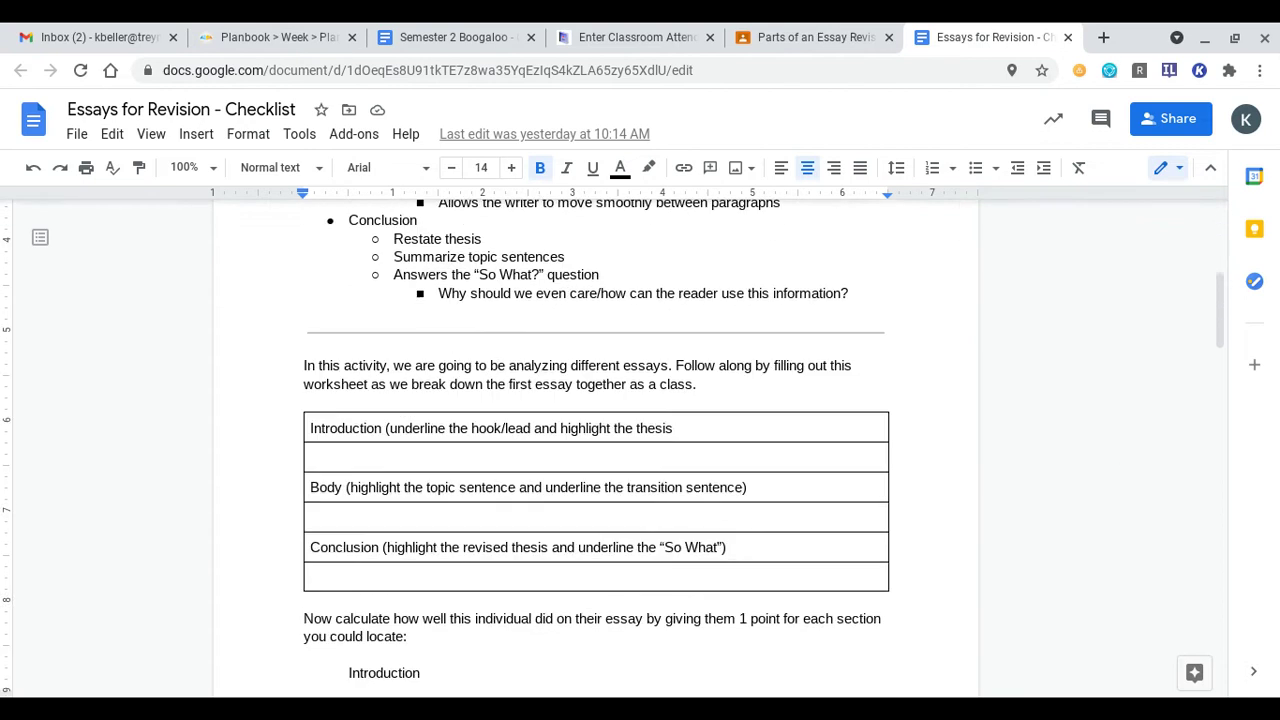
pyautogui.click(1103, 37)
pyautogui.write('dr')
pyautogui.press('Return')
# - Open Copy of Essays for Revision - Checklist from My Drive
pyautogui.click(814, 28)
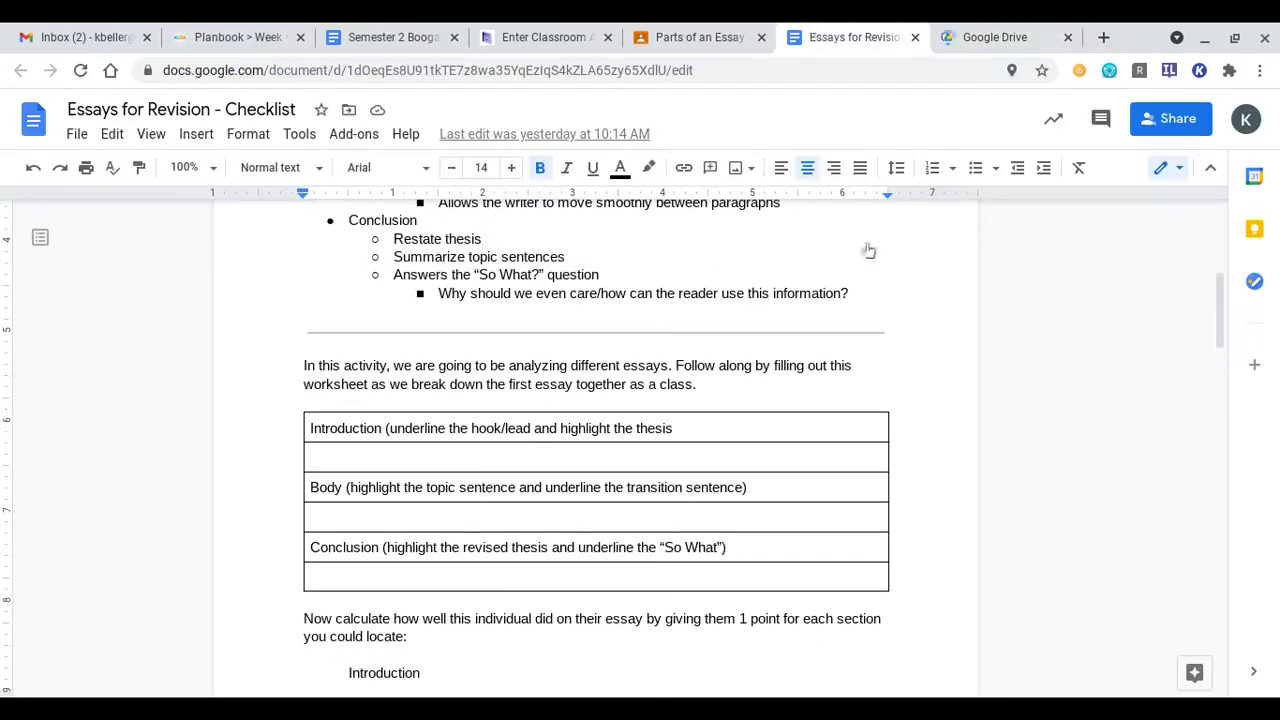
pyautogui.scroll(-2, 994, 327)
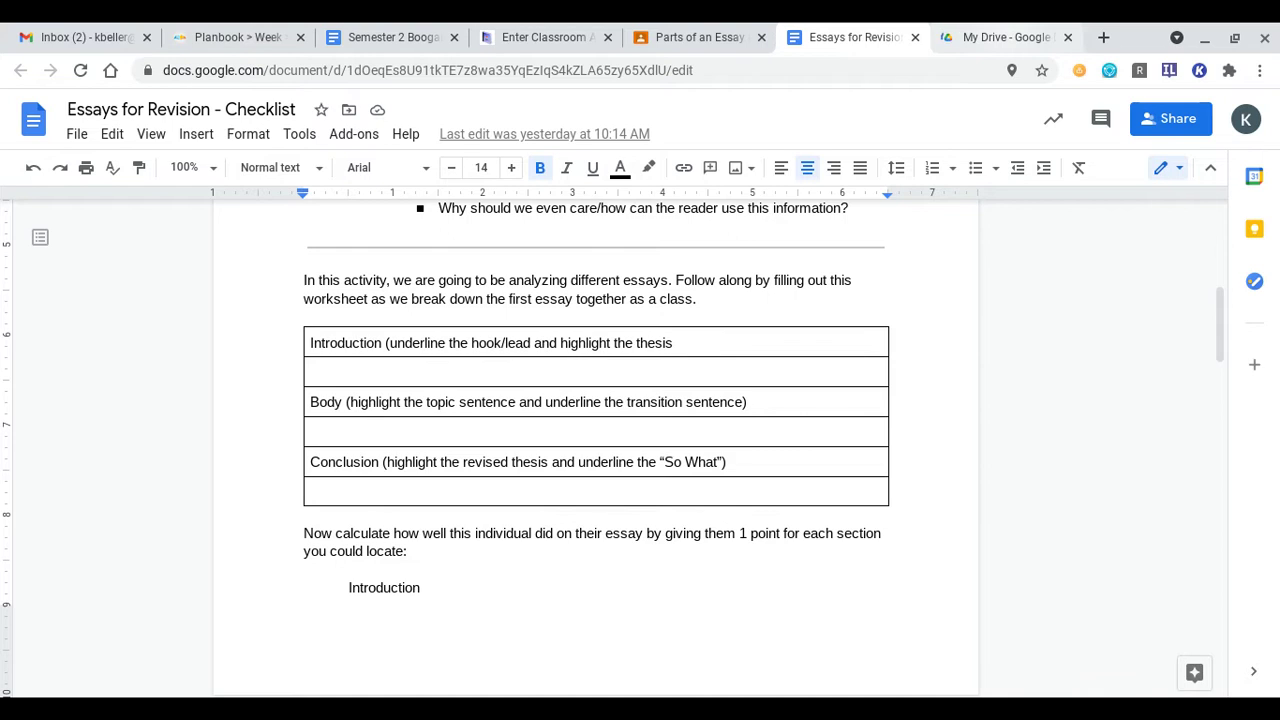
pyautogui.click(1005, 37)
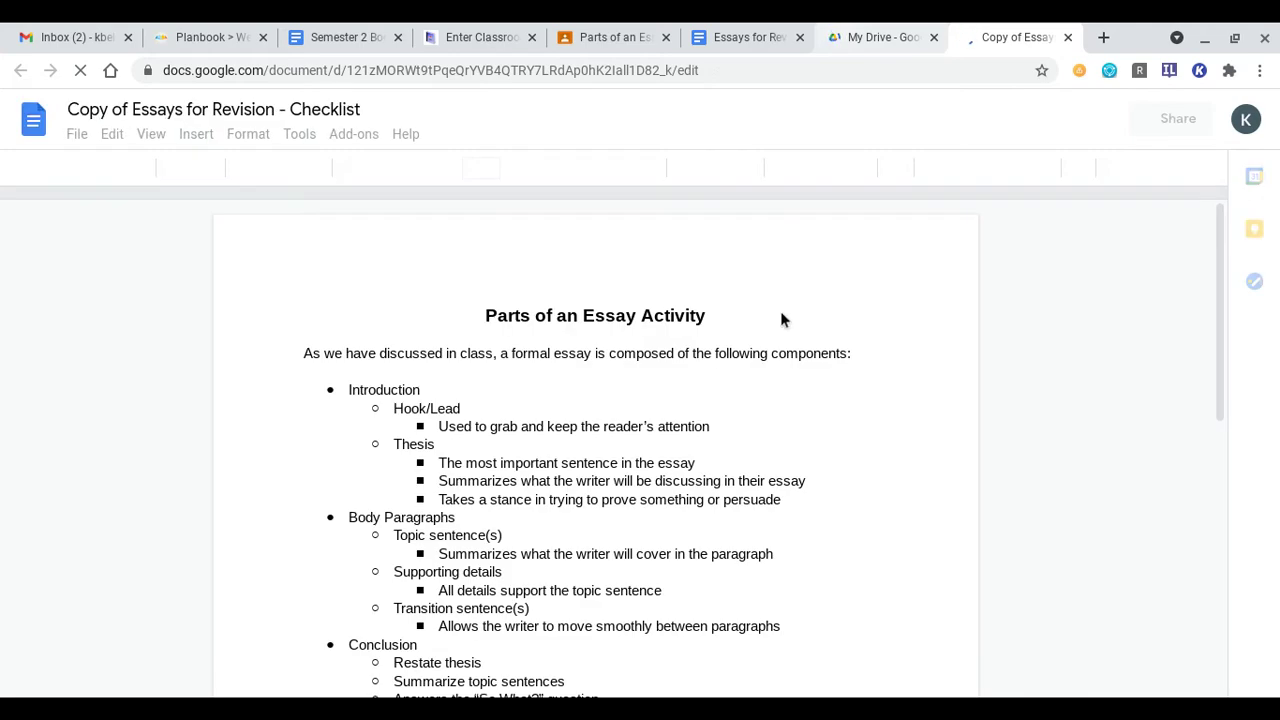
pyautogui.scroll(-6, 692, 480)
pyautogui.scroll(-1, 692, 450)
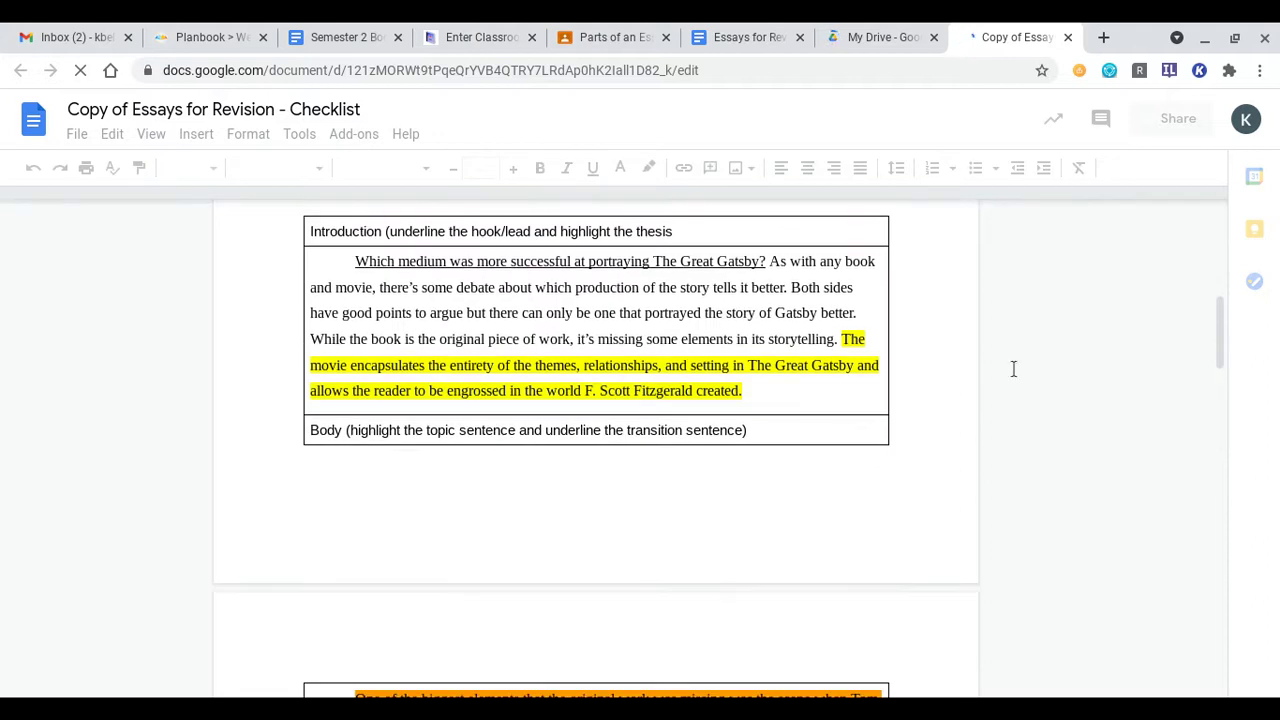
pyautogui.click(615, 37)
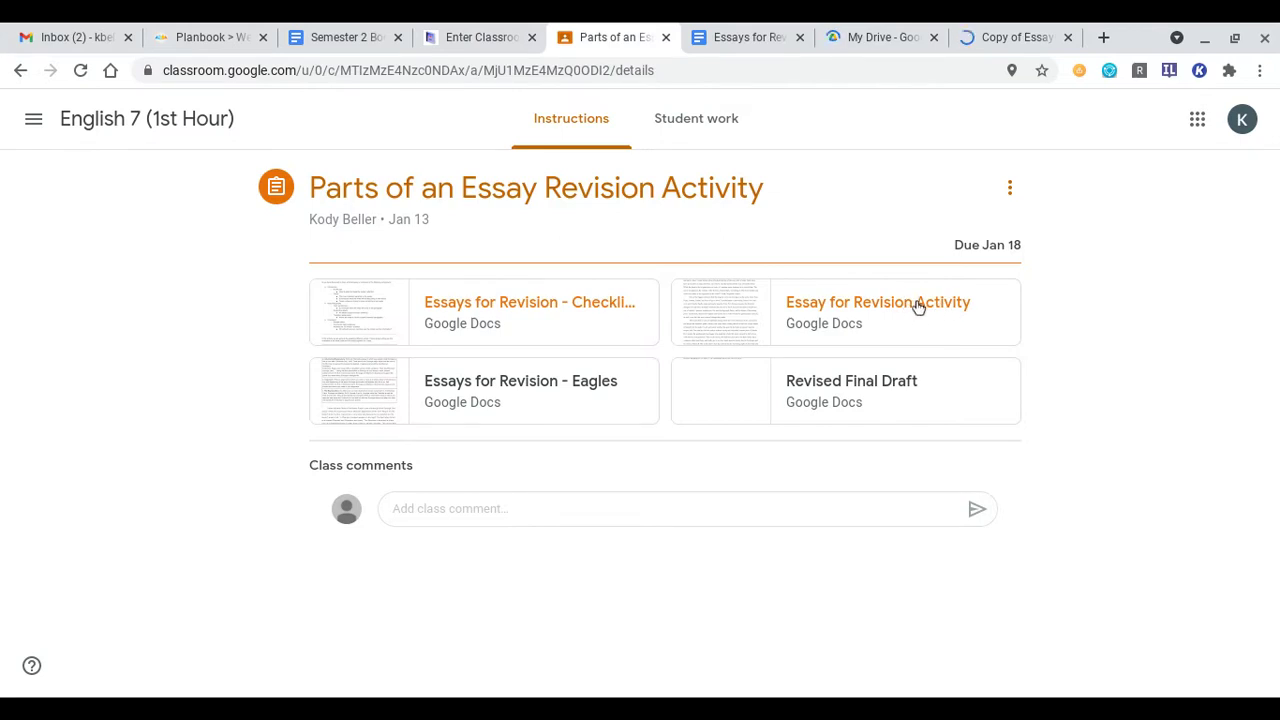
pyautogui.click(1033, 29)
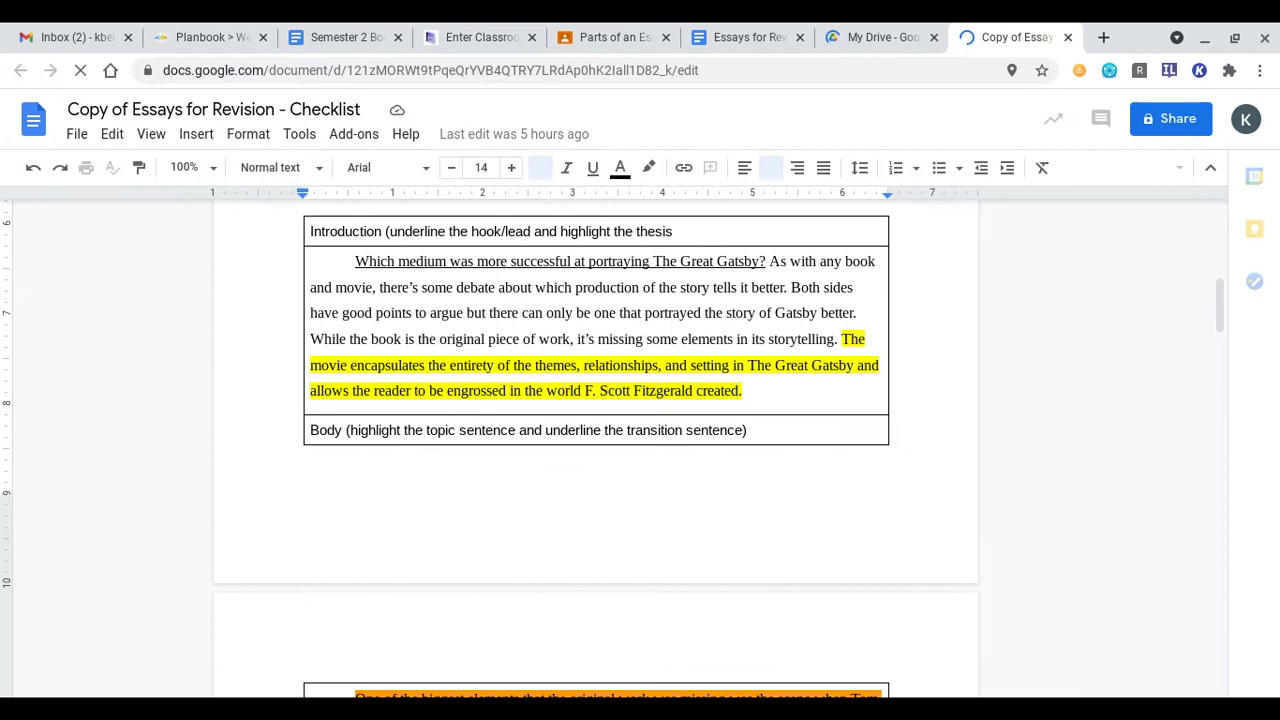
pyautogui.click(737, 30)
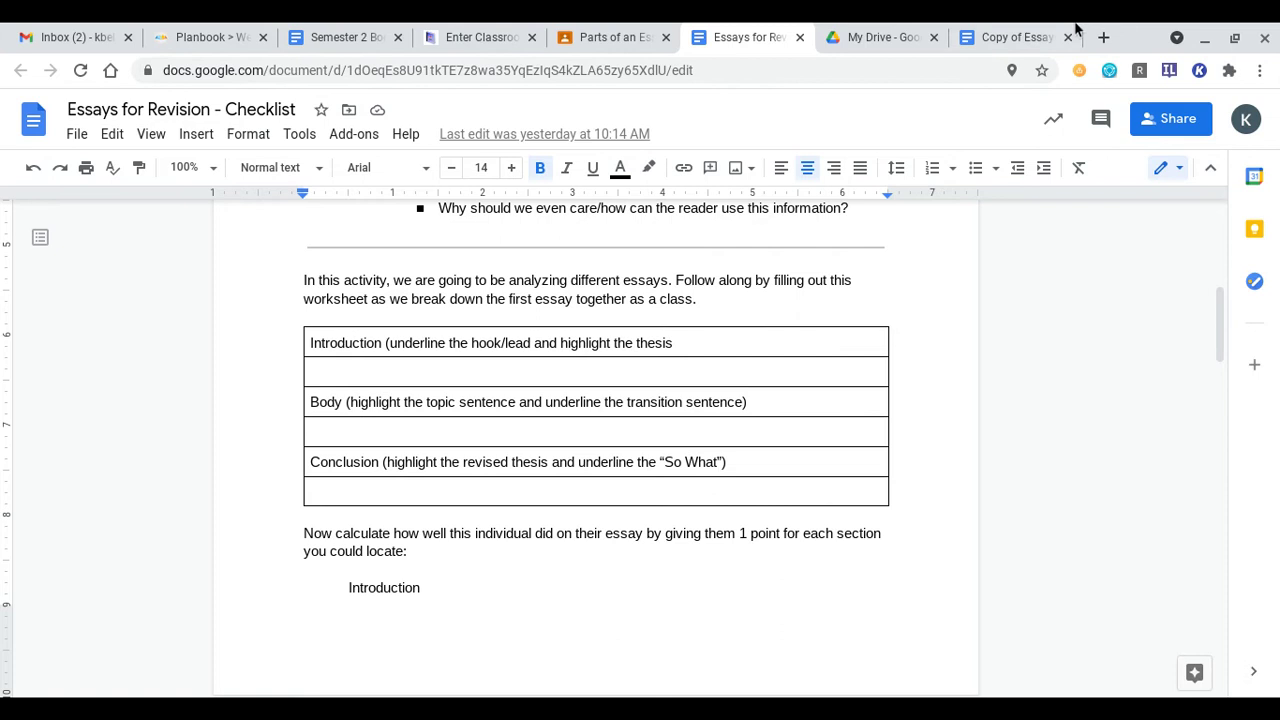
pyautogui.click(1018, 37)
pyautogui.scroll(1, 806, 433)
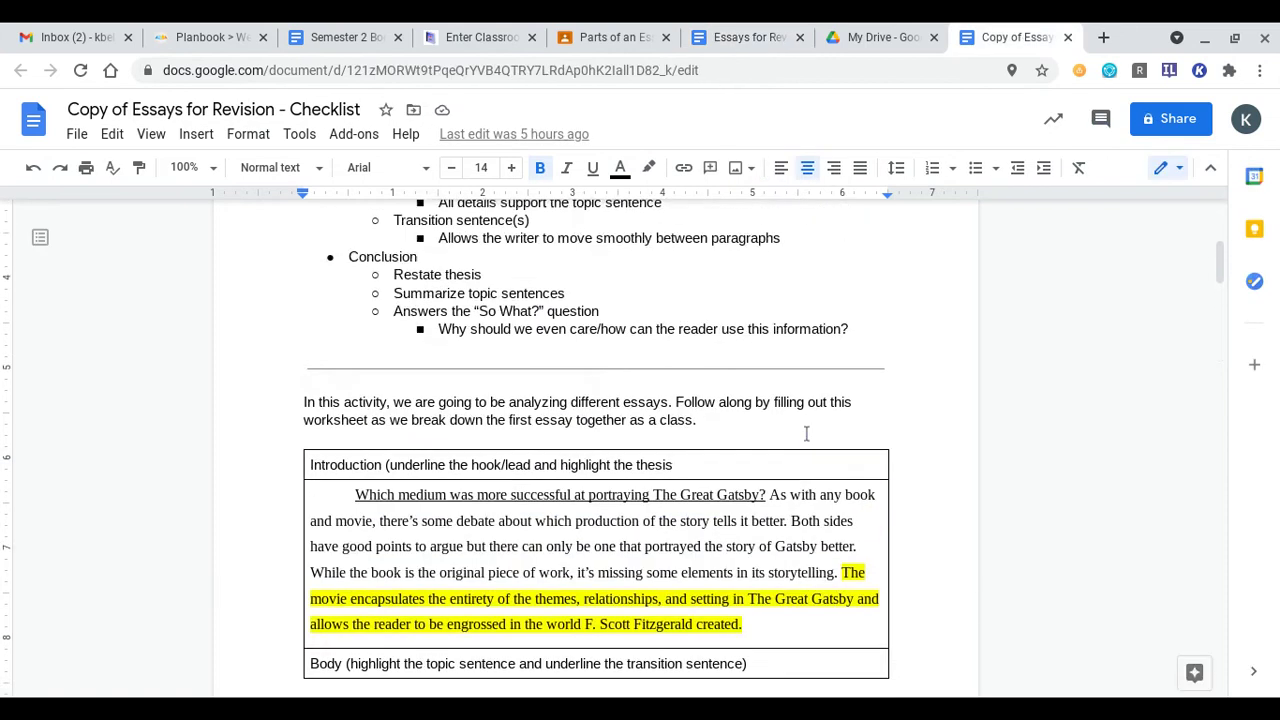
pyautogui.scroll(-1, 806, 433)
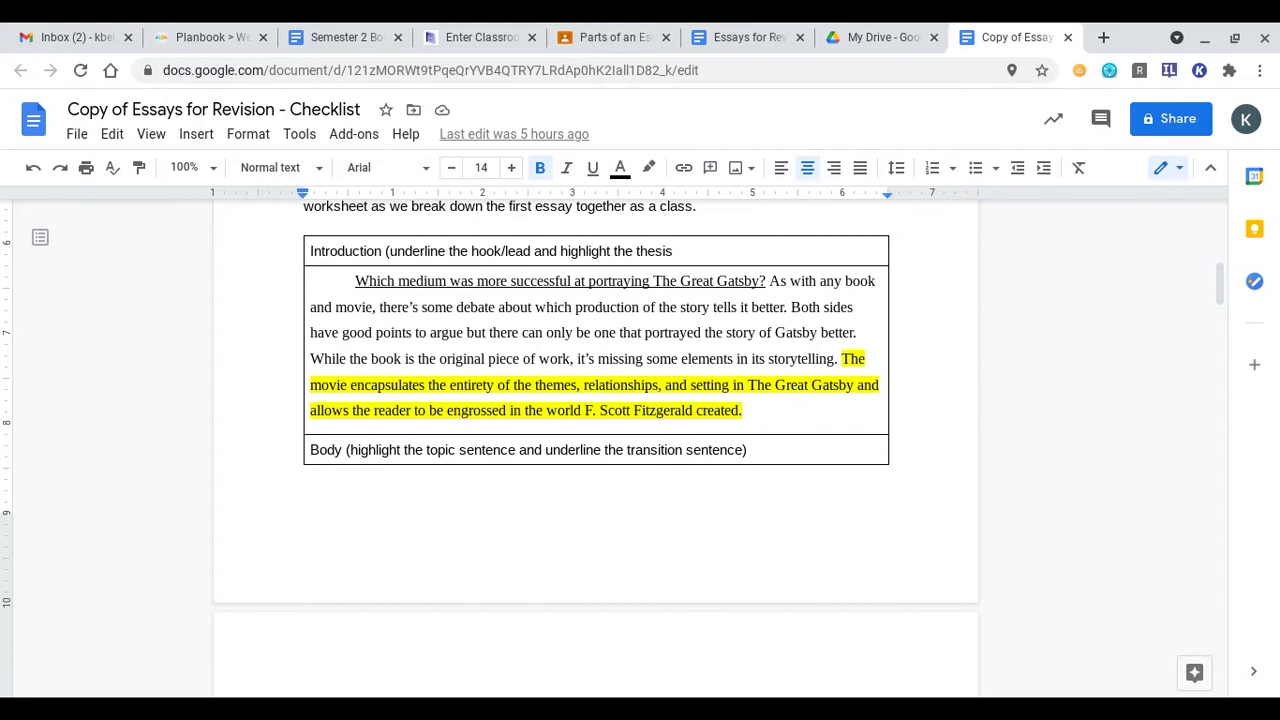
pyautogui.scroll(5, 595, 440)
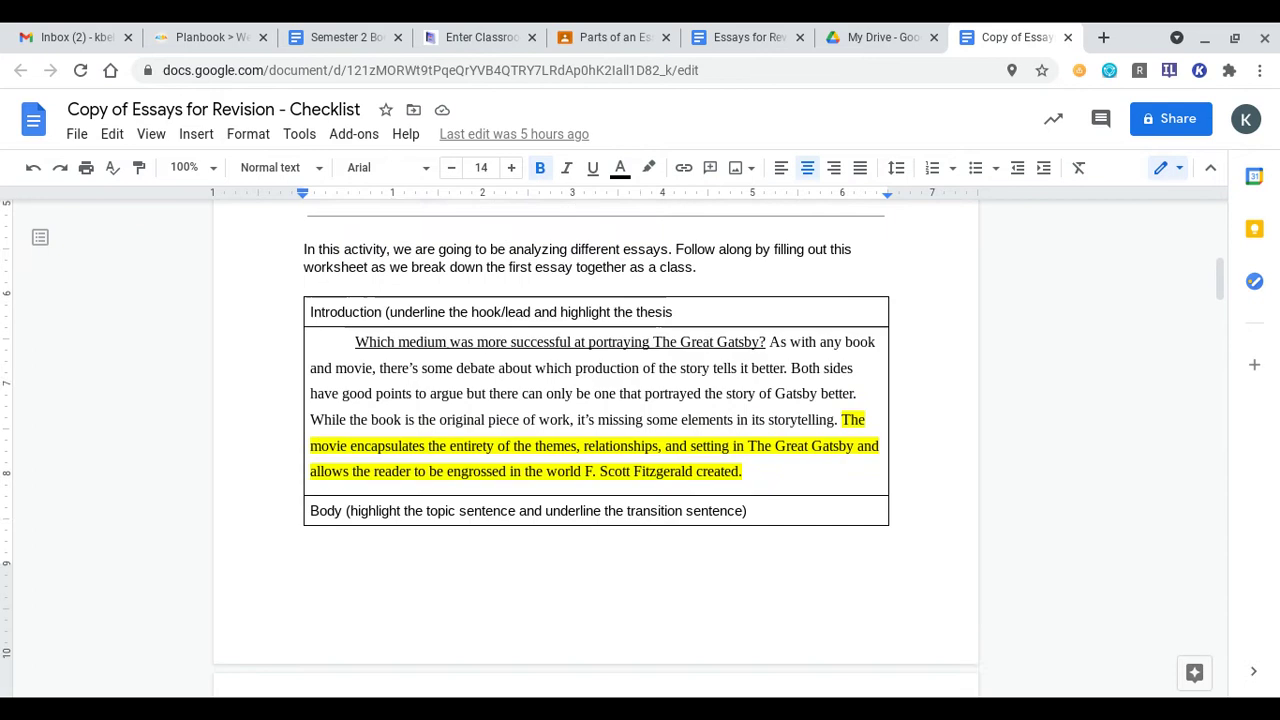
pyautogui.scroll(-1, 595, 440)
pyautogui.scroll(-1, 595, 440)
pyautogui.scroll(-3, 595, 440)
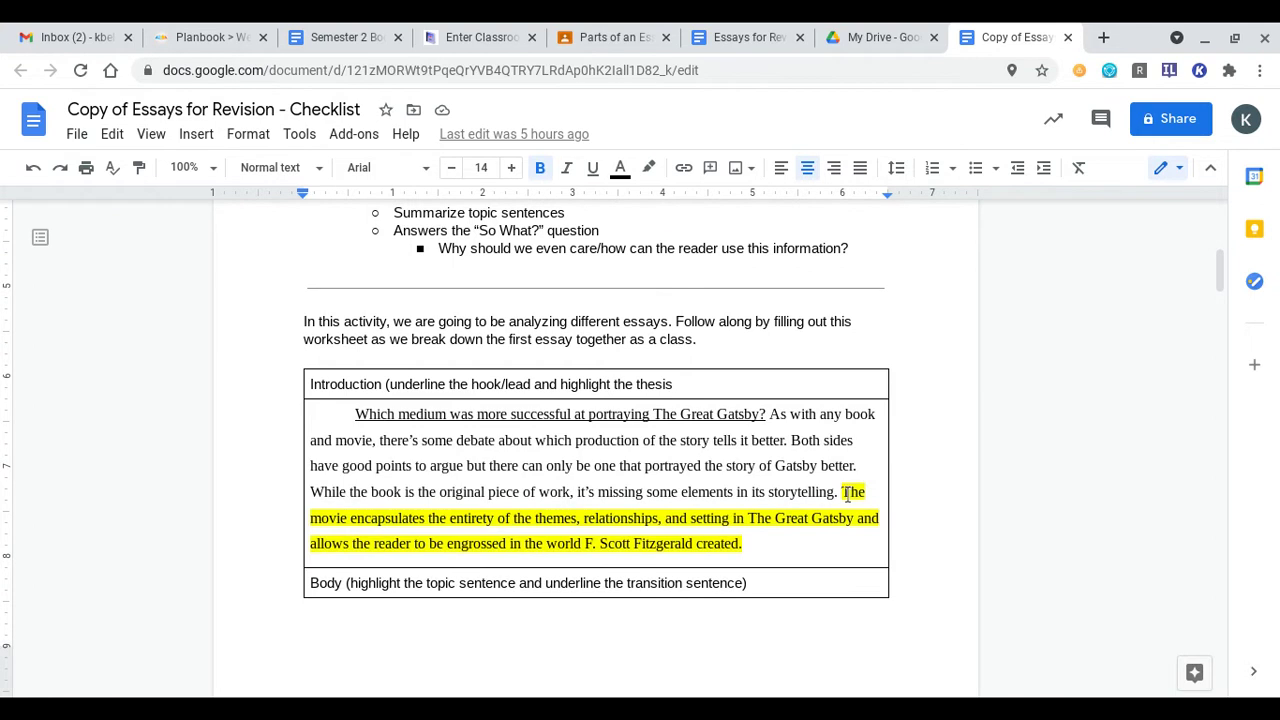
# - Select the words 'themes, relationships, and setting' in the Gatsby introduction's highlighted thesis sentence
pyautogui.moveTo(846, 494); pyautogui.dragTo(808, 533)
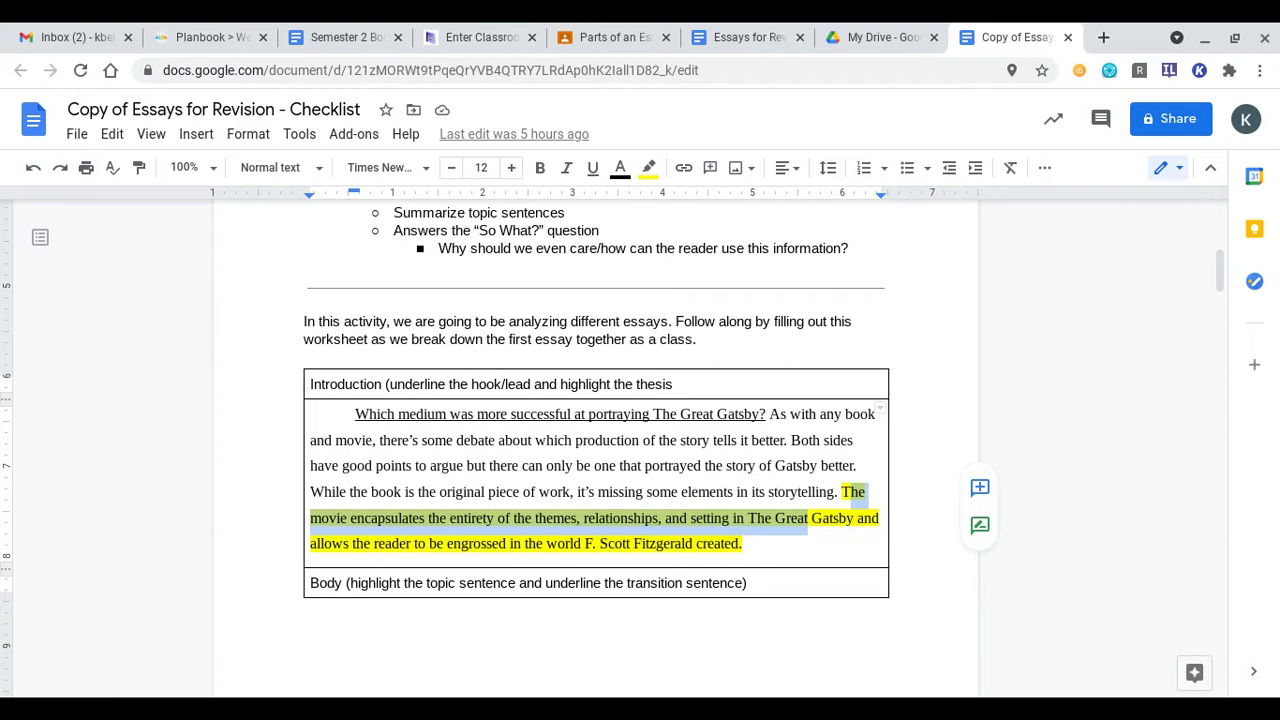
pyautogui.click(778, 549)
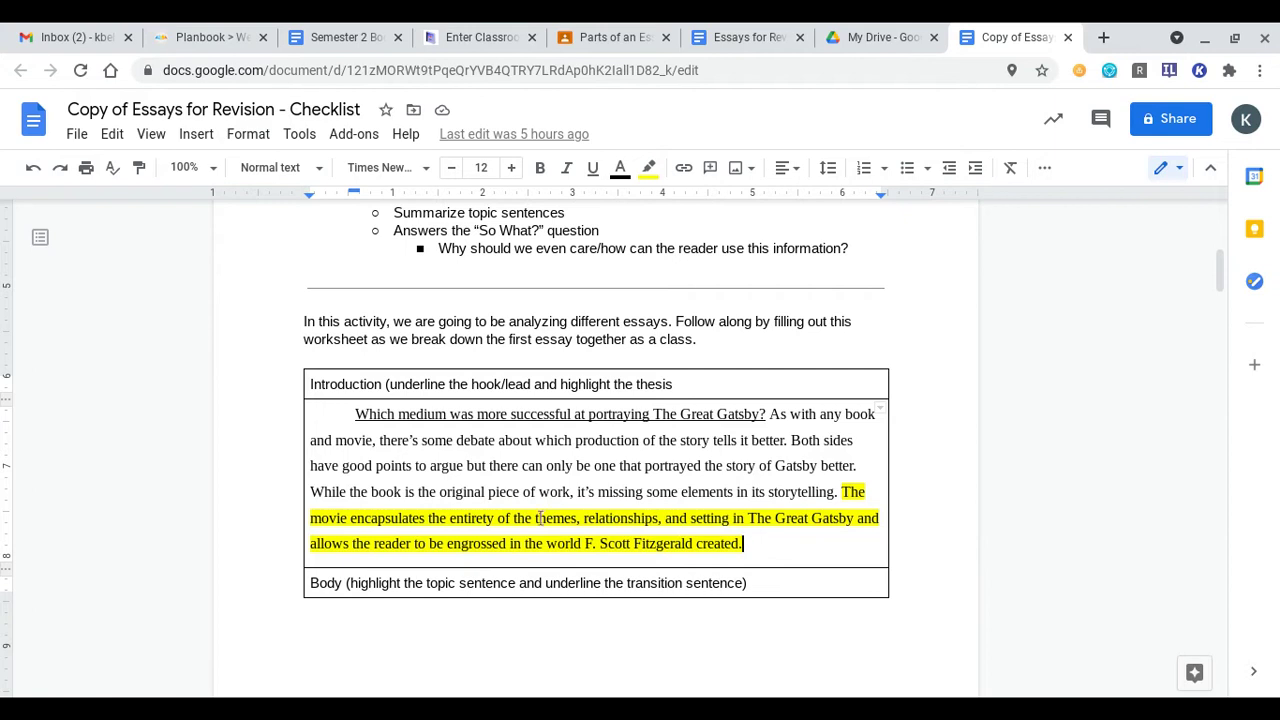
pyautogui.moveTo(535, 520); pyautogui.dragTo(730, 518)
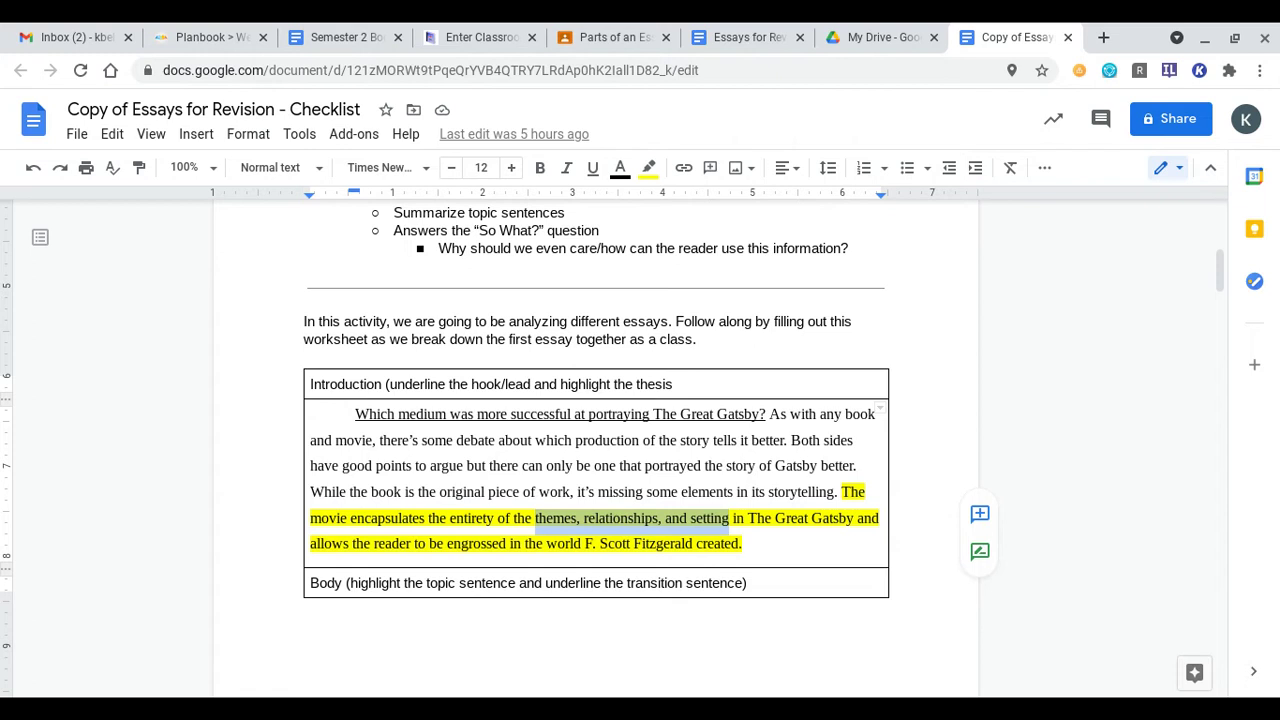
pyautogui.click(811, 551)
pyautogui.scroll(-2, 810, 550)
pyautogui.scroll(-2, 810, 549)
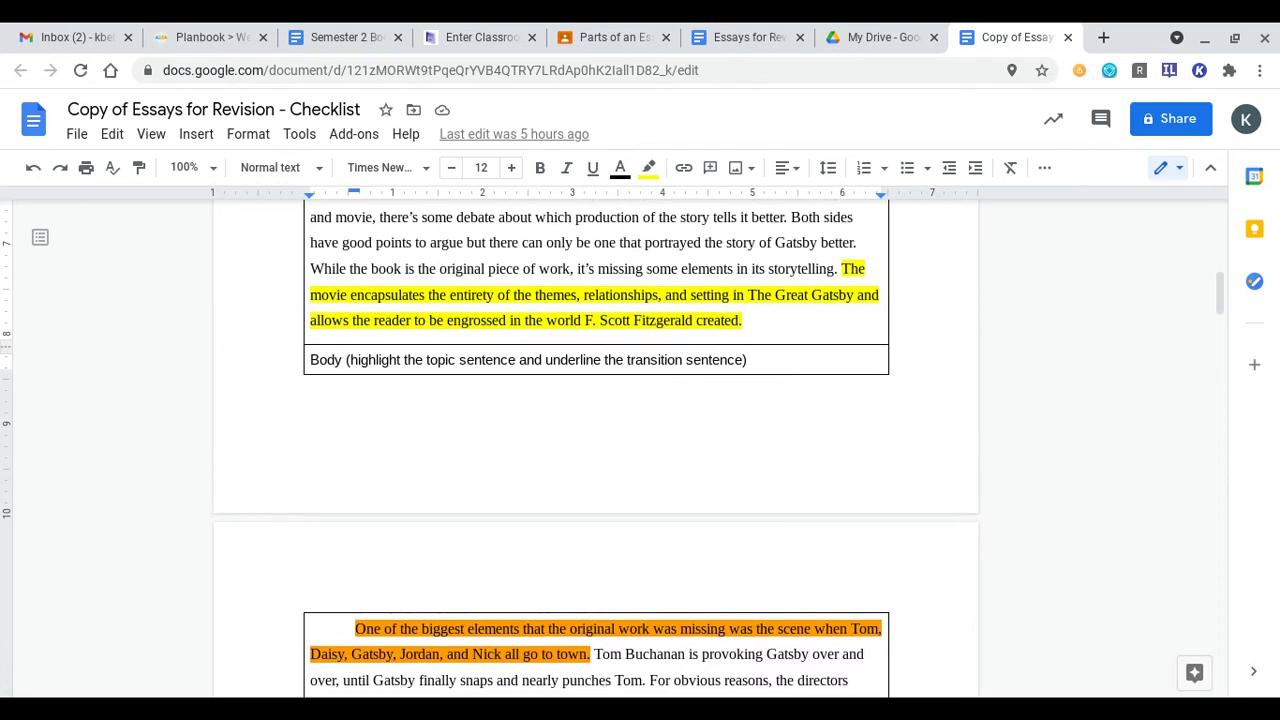
pyautogui.scroll(-1, 810, 549)
pyautogui.scroll(-3, 965, 525)
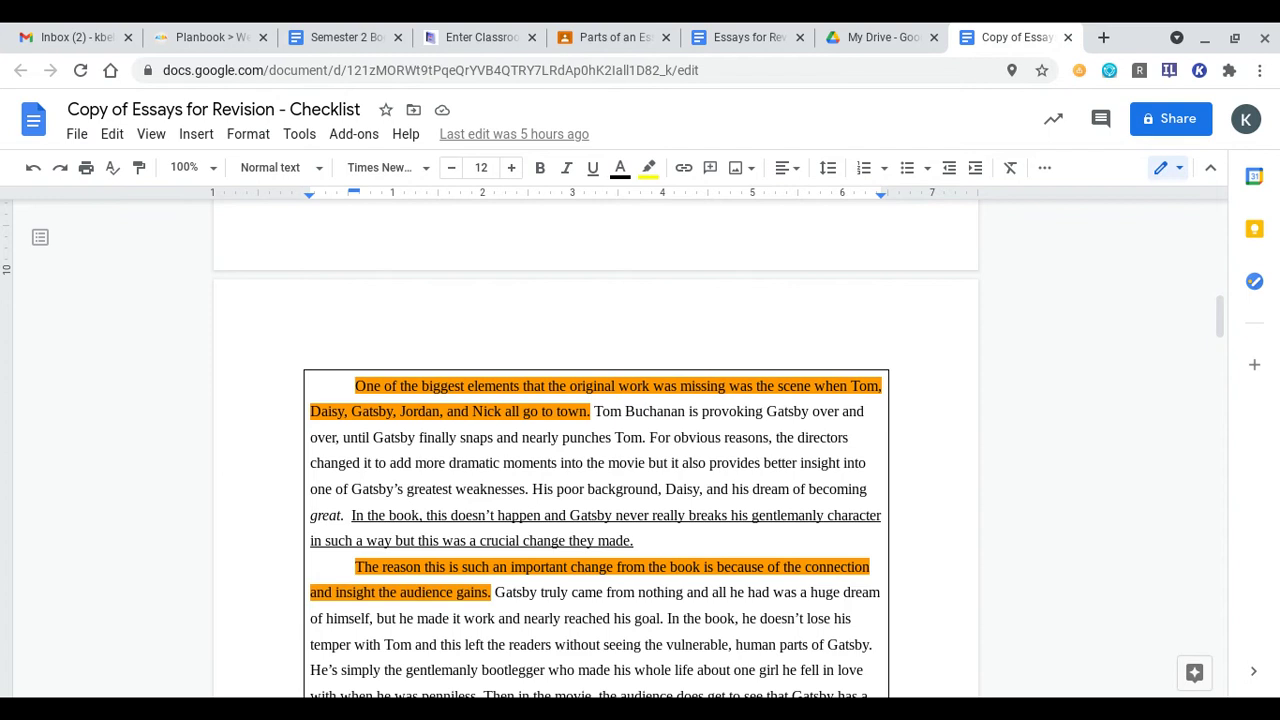
pyautogui.scroll(-5, 596, 450)
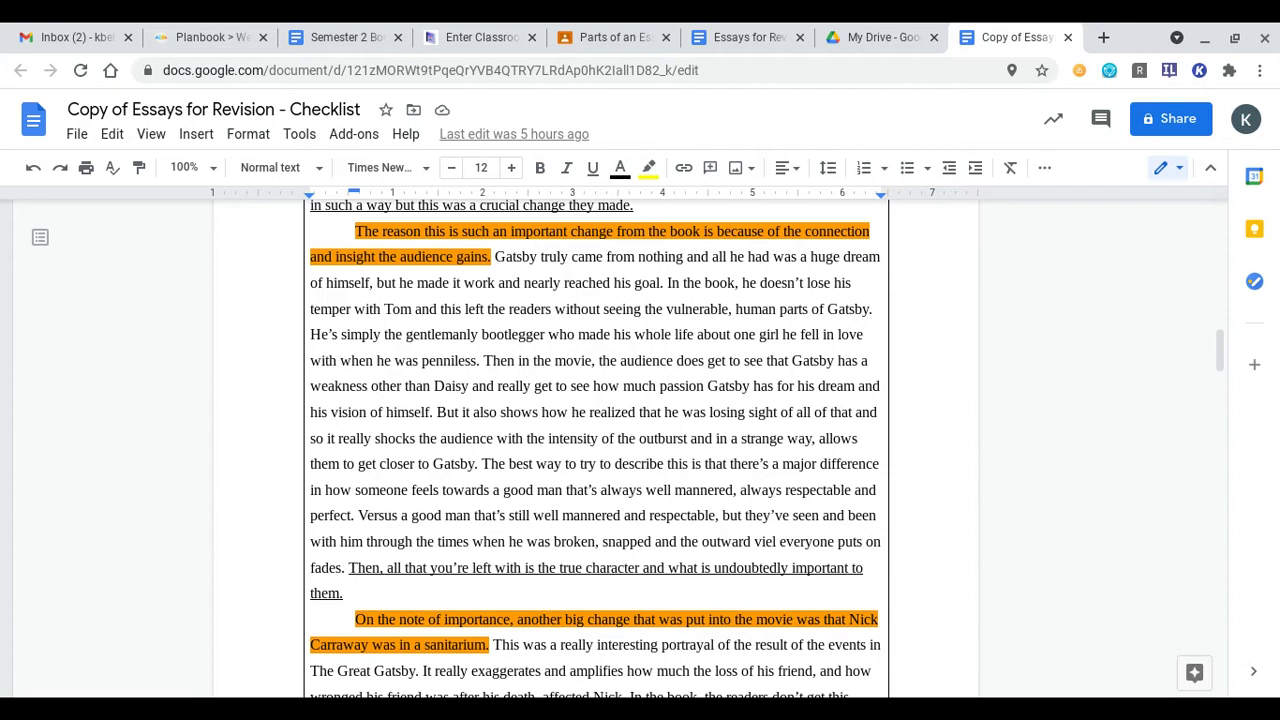
pyautogui.scroll(-3, 596, 450)
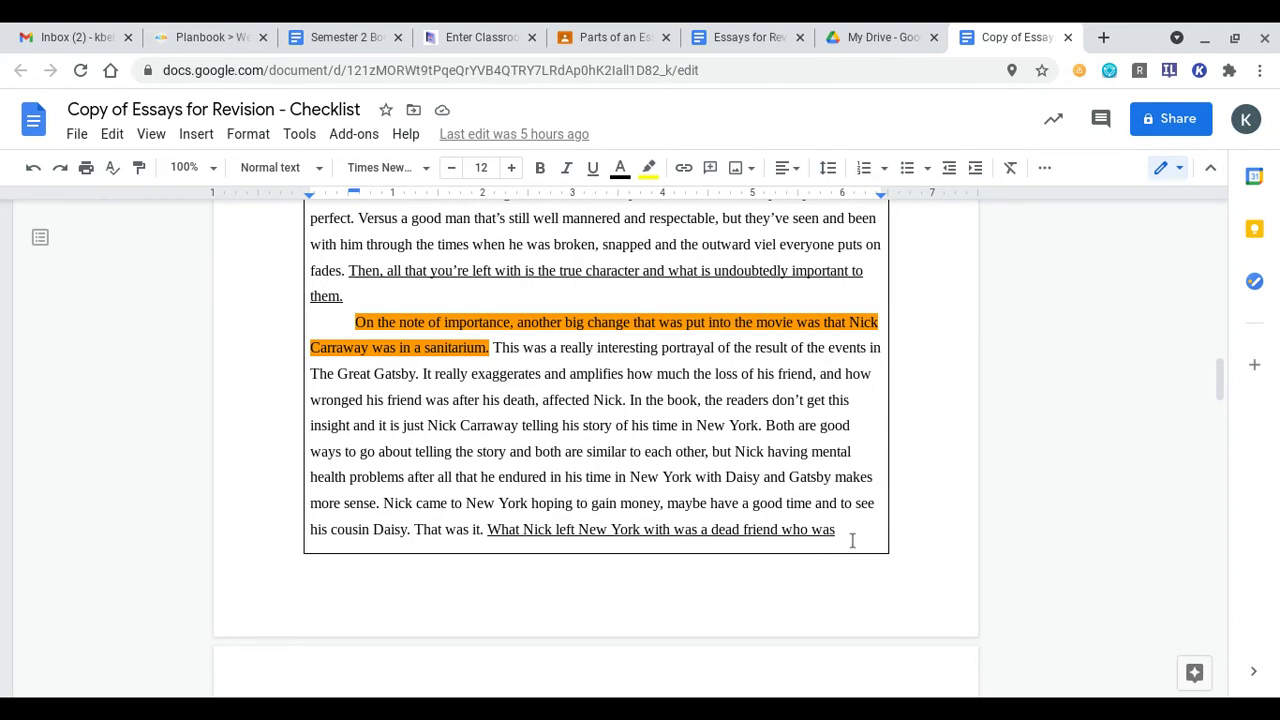
pyautogui.scroll(-4, 858, 540)
pyautogui.scroll(-1, 852, 538)
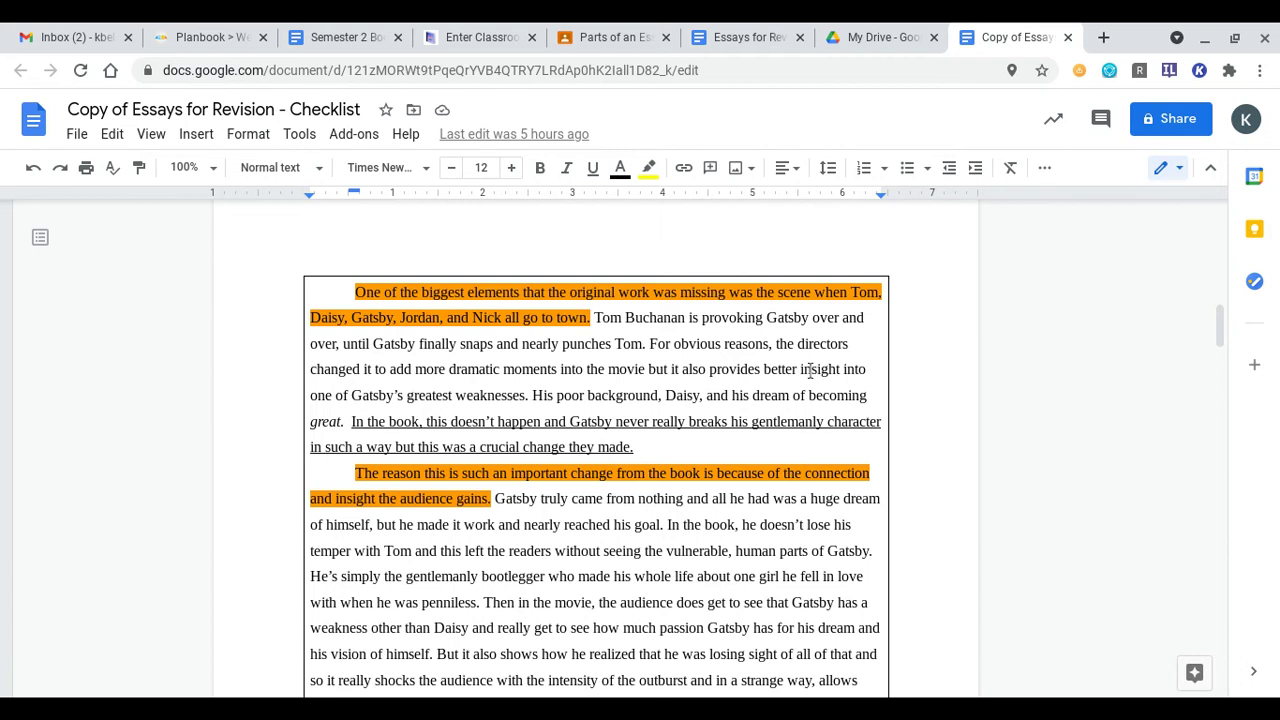
pyautogui.scroll(-3, 810, 370)
pyautogui.scroll(-4, 810, 370)
pyautogui.scroll(-5, 958, 357)
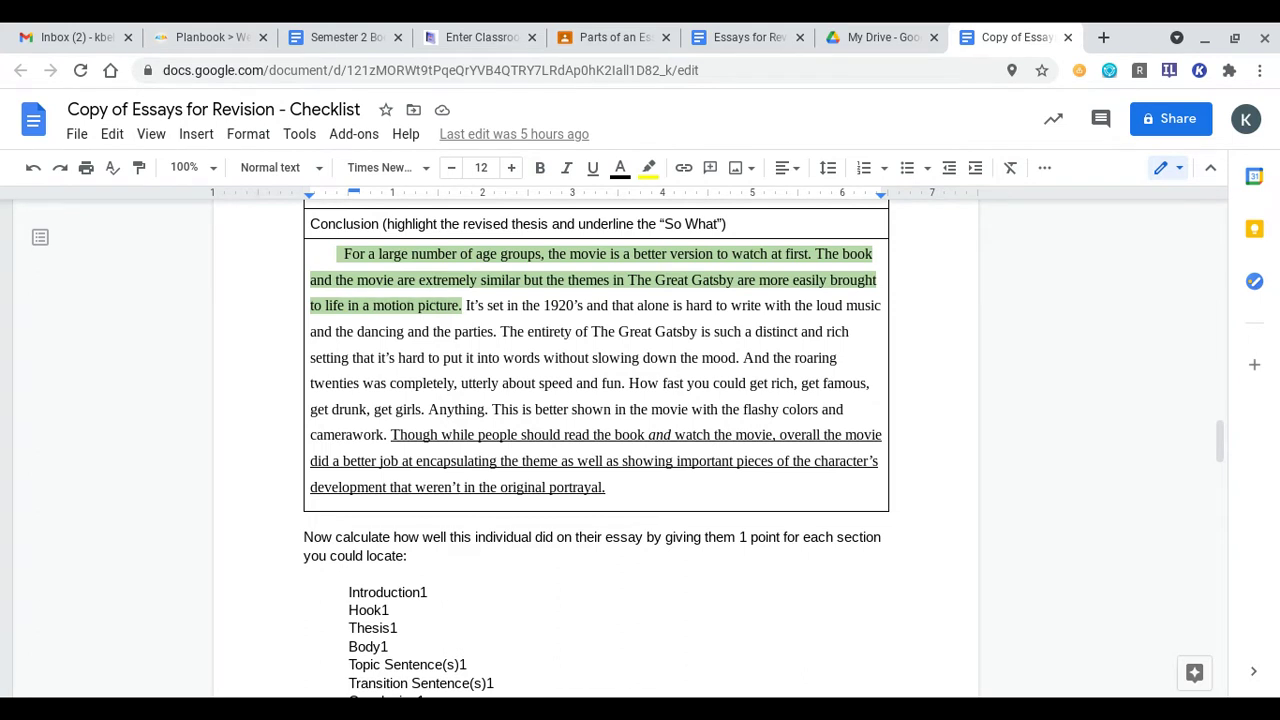
pyautogui.scroll(20, 596, 400)
pyautogui.scroll(1, 596, 400)
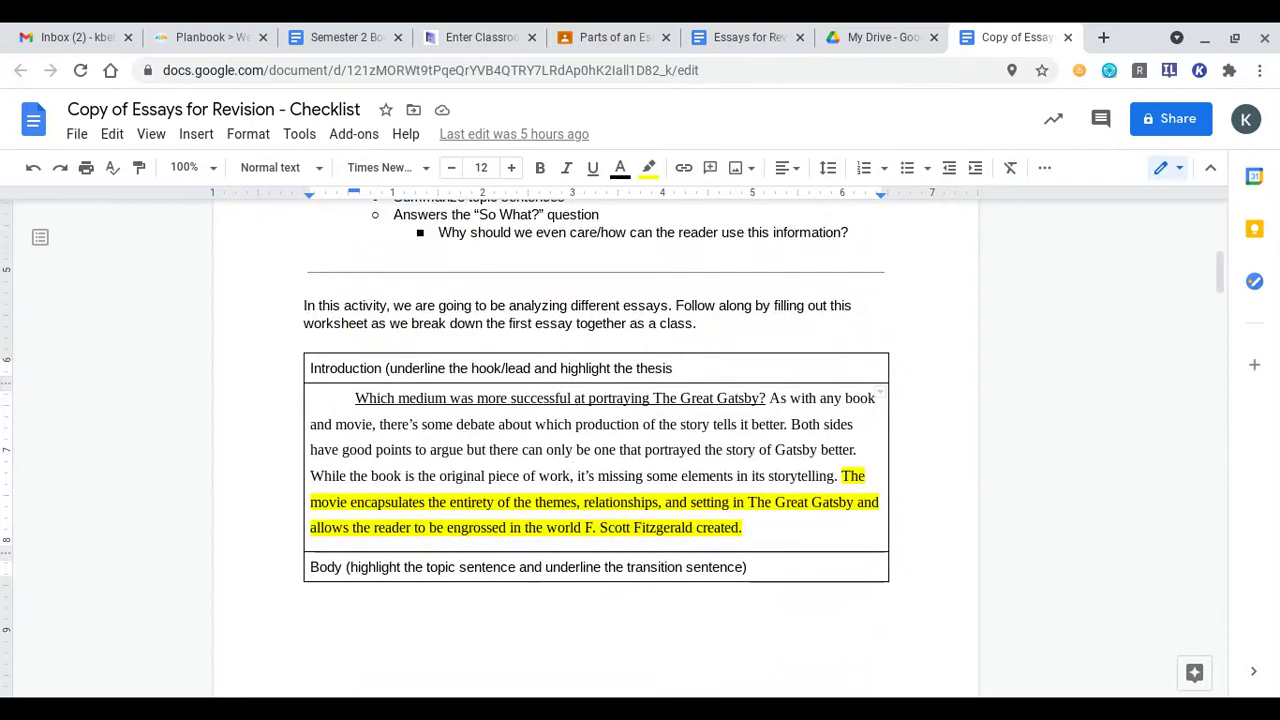
pyautogui.scroll(-15, 596, 446)
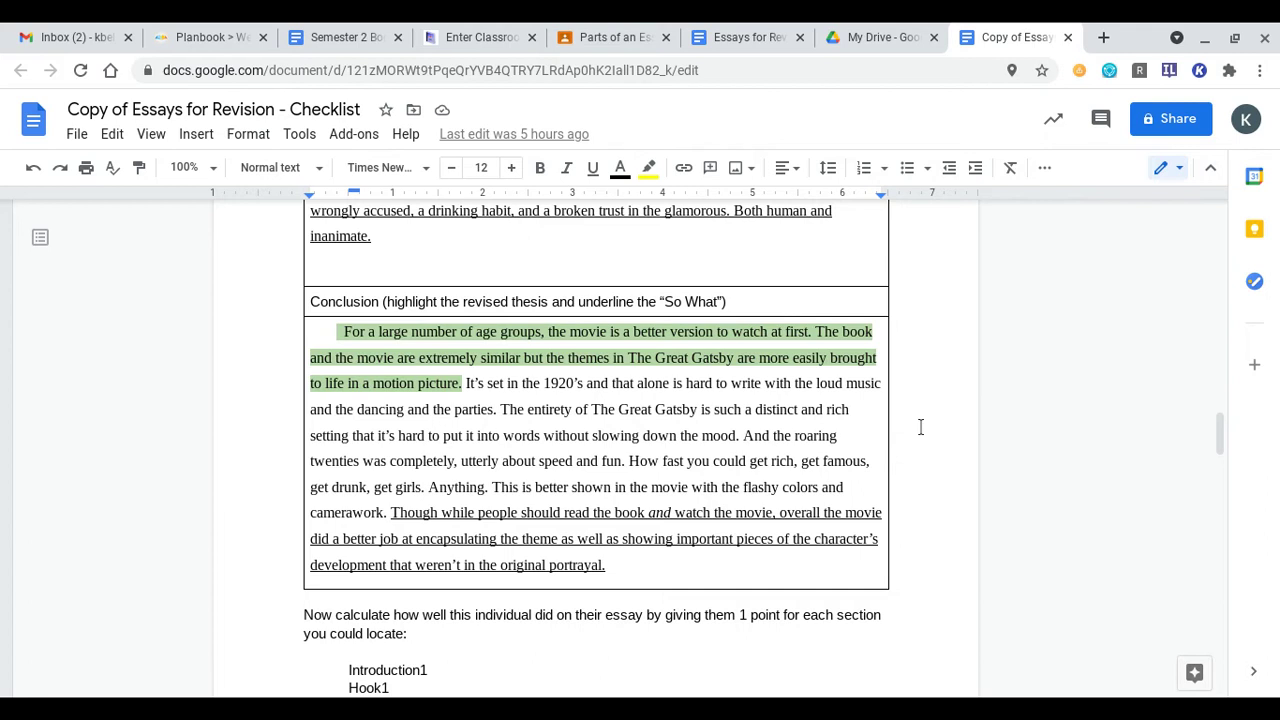
pyautogui.scroll(-3, 920, 425)
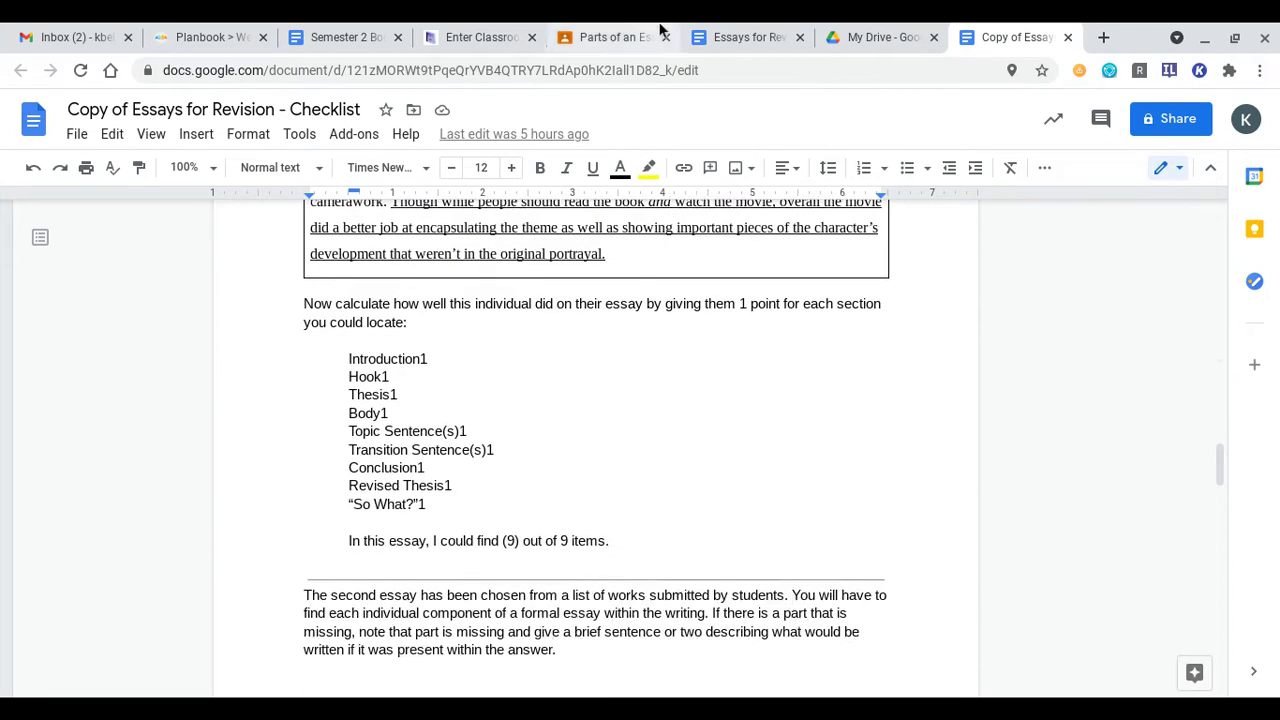
# - Look over the blank Essays for Revision worksheet, then open Essays for Revision - Eagles from Parts of an Essay
pyautogui.click(745, 37)
pyautogui.scroll(-3, 686, 318)
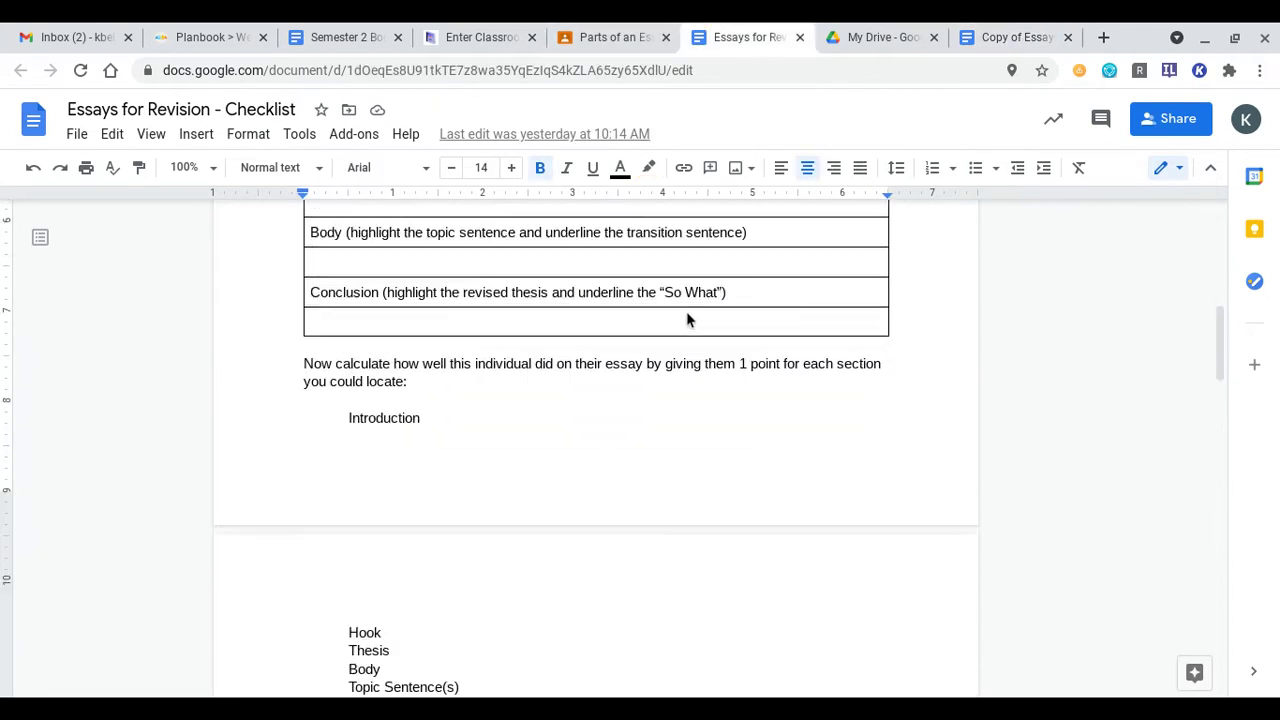
pyautogui.scroll(-5, 686, 320)
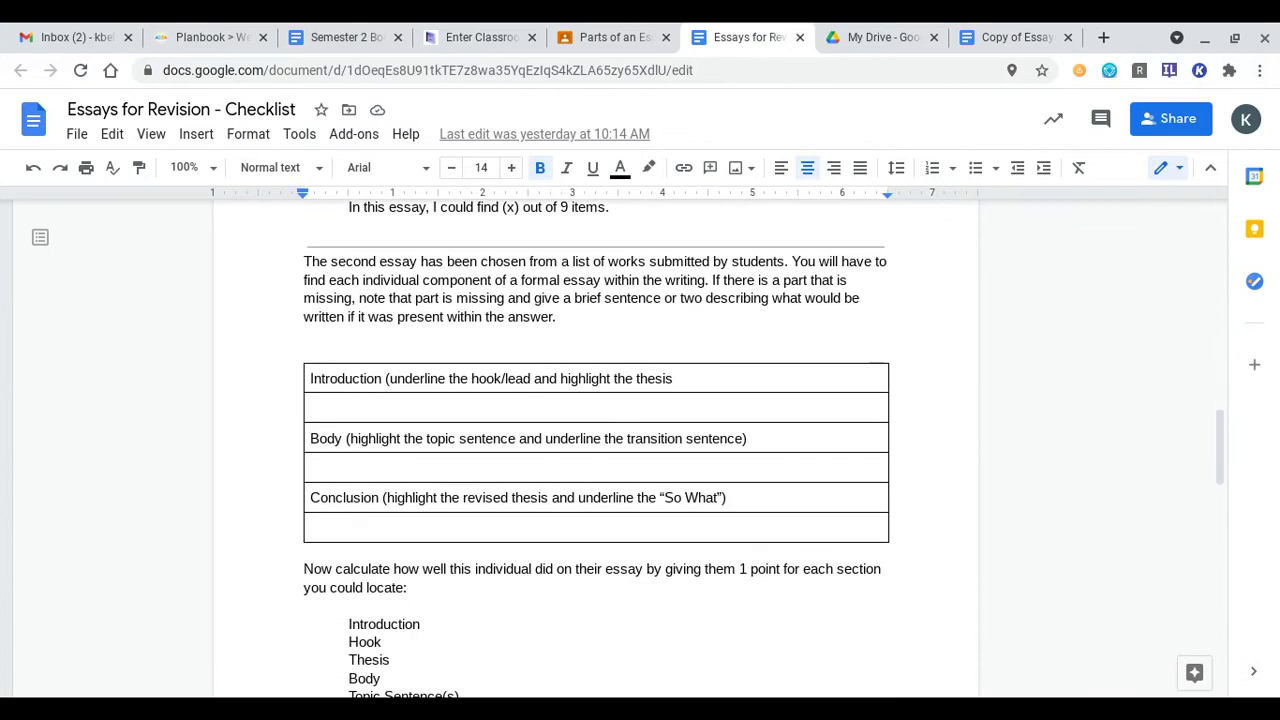
pyautogui.scroll(-1, 834, 306)
pyautogui.scroll(1, 929, 329)
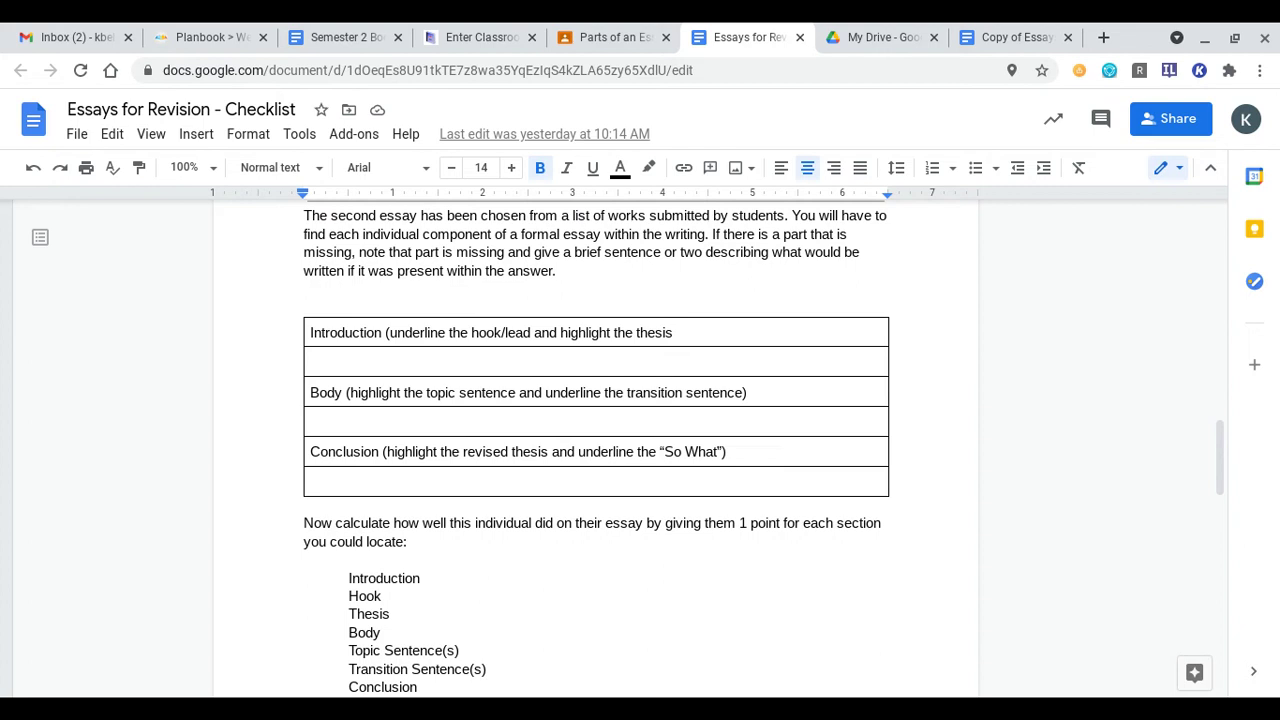
pyautogui.click(628, 36)
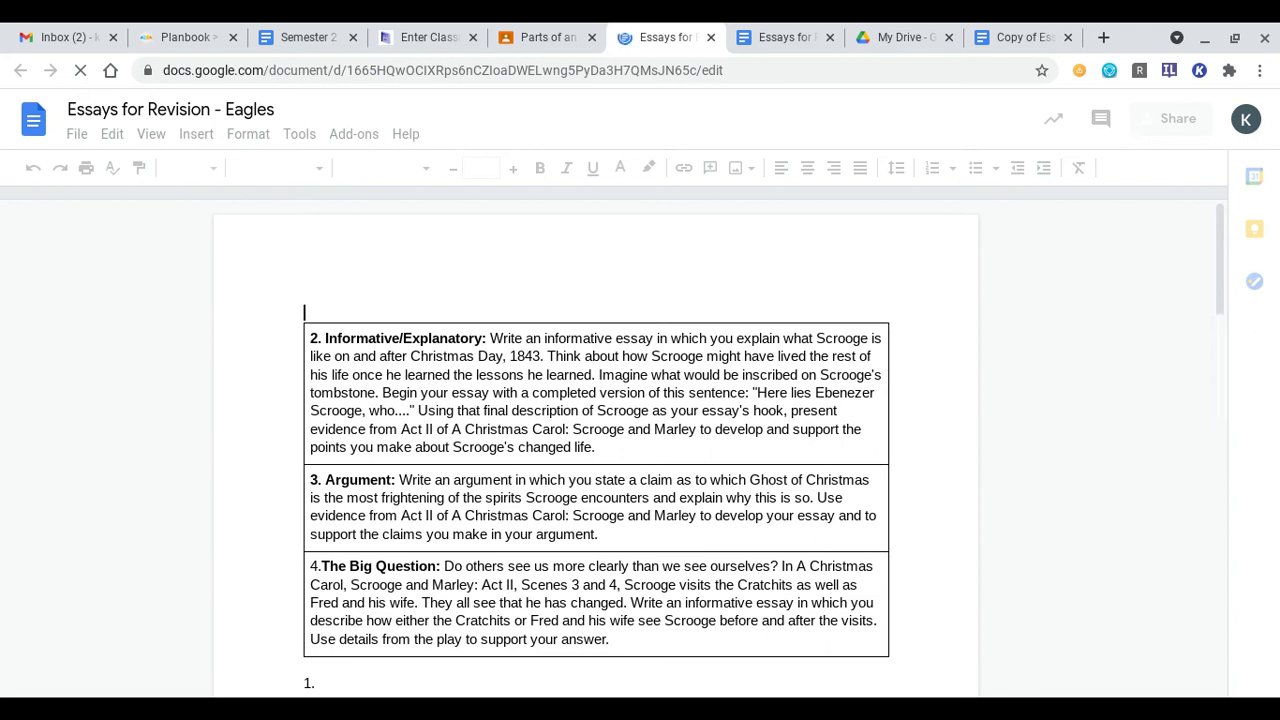
# - Scroll through the Eagles essay prompts, then return to the blank Essays for Revision - Checklist
pyautogui.scroll(-10, 596, 430)
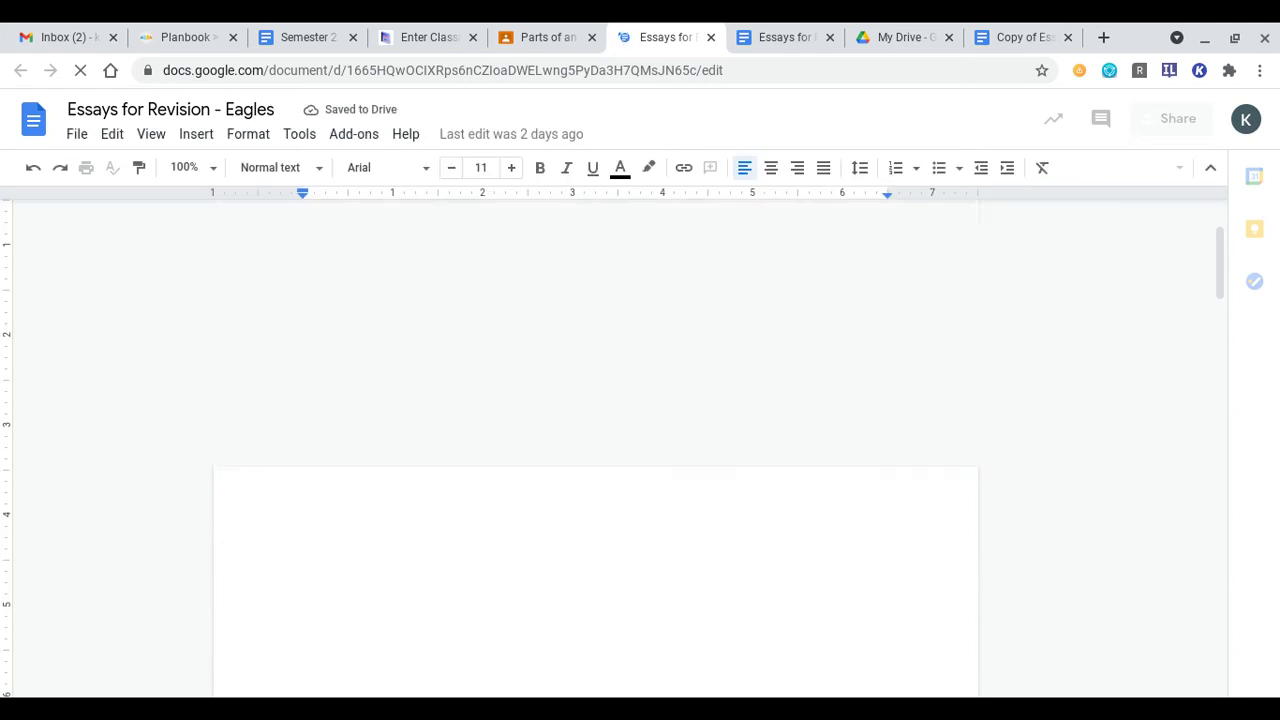
pyautogui.click(775, 33)
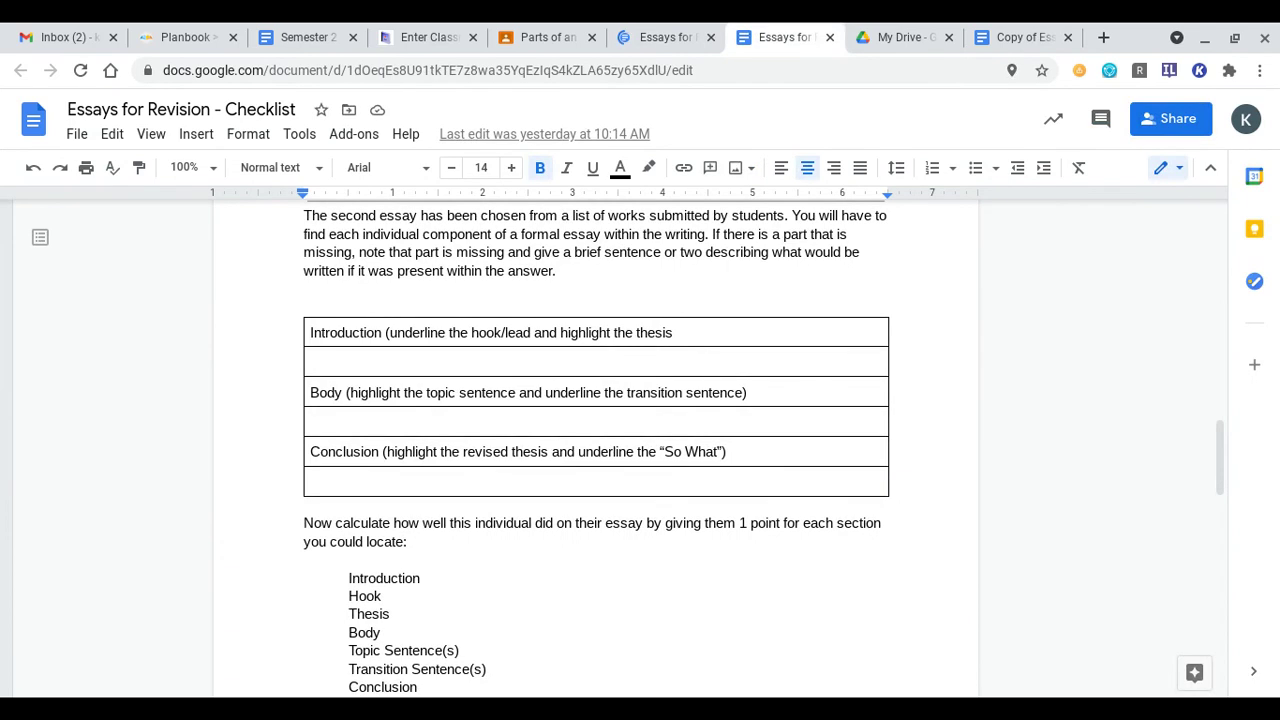
# - Scroll through the blank checklist's empty Introduction, Body and Conclusion table and nine-item scoring list
pyautogui.scroll(-10, 925, 406)
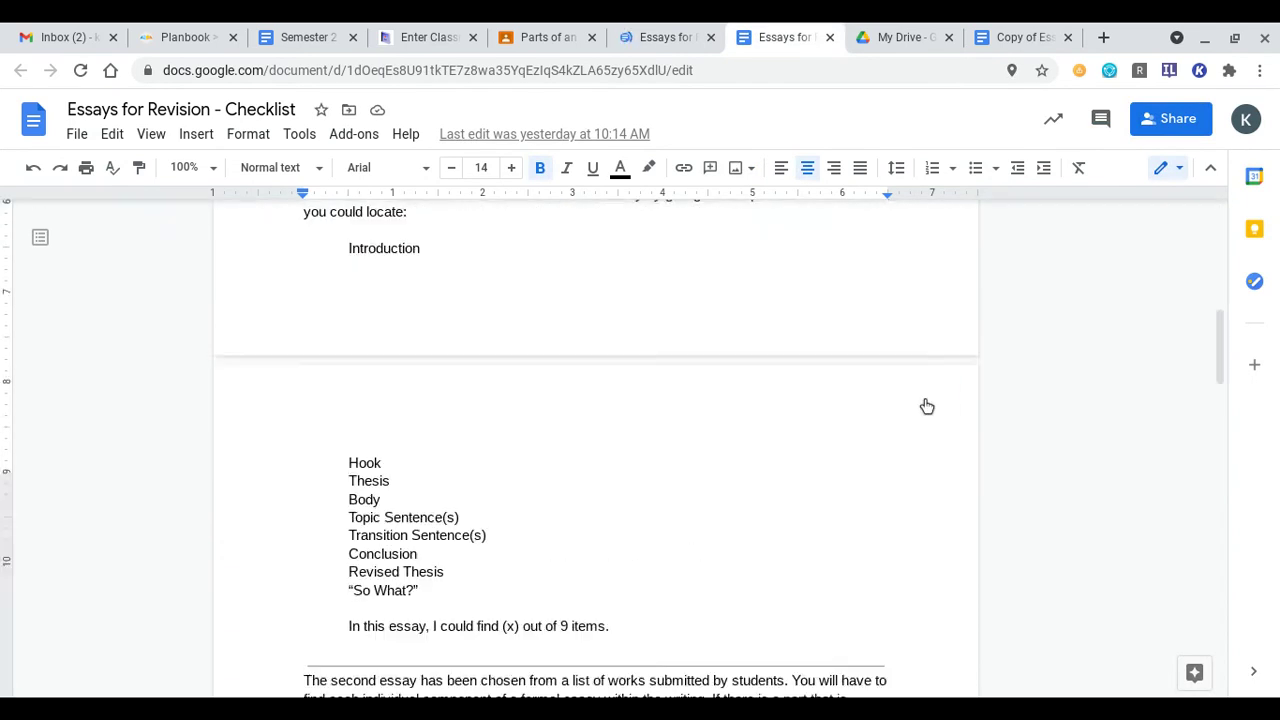
pyautogui.scroll(-12, 927, 406)
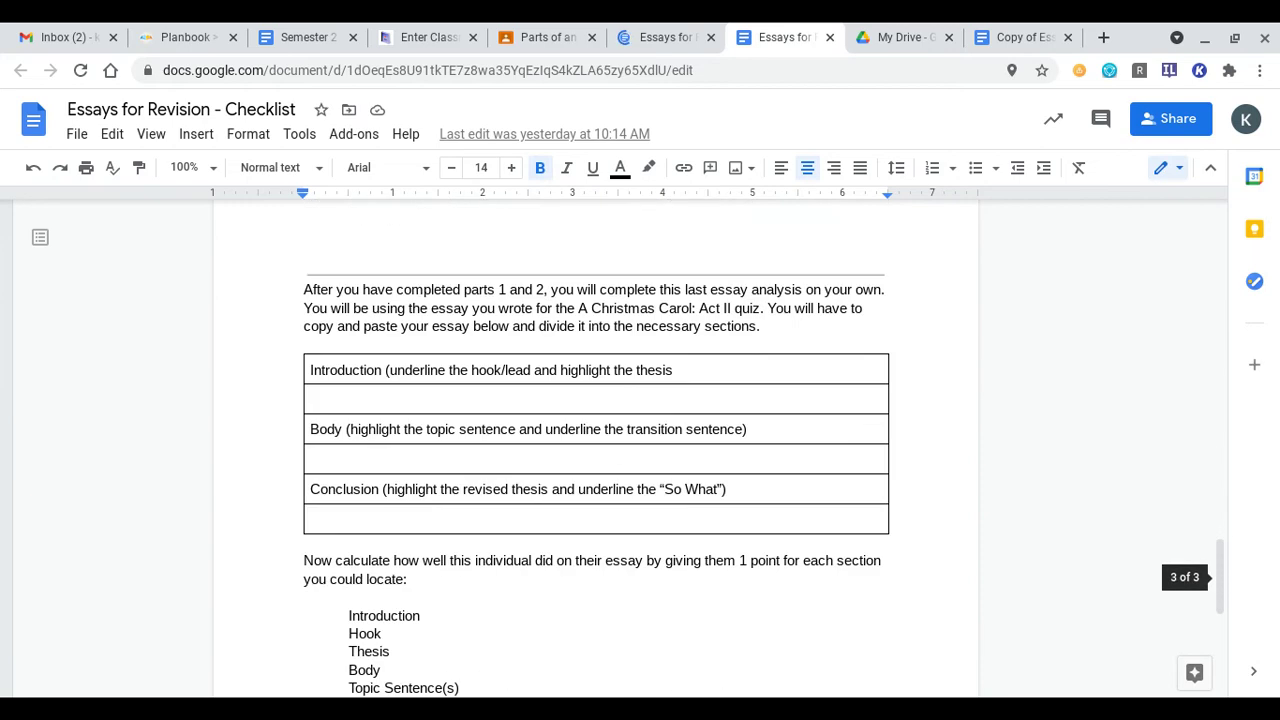
pyautogui.scroll(-1, 596, 450)
pyautogui.scroll(5, 596, 450)
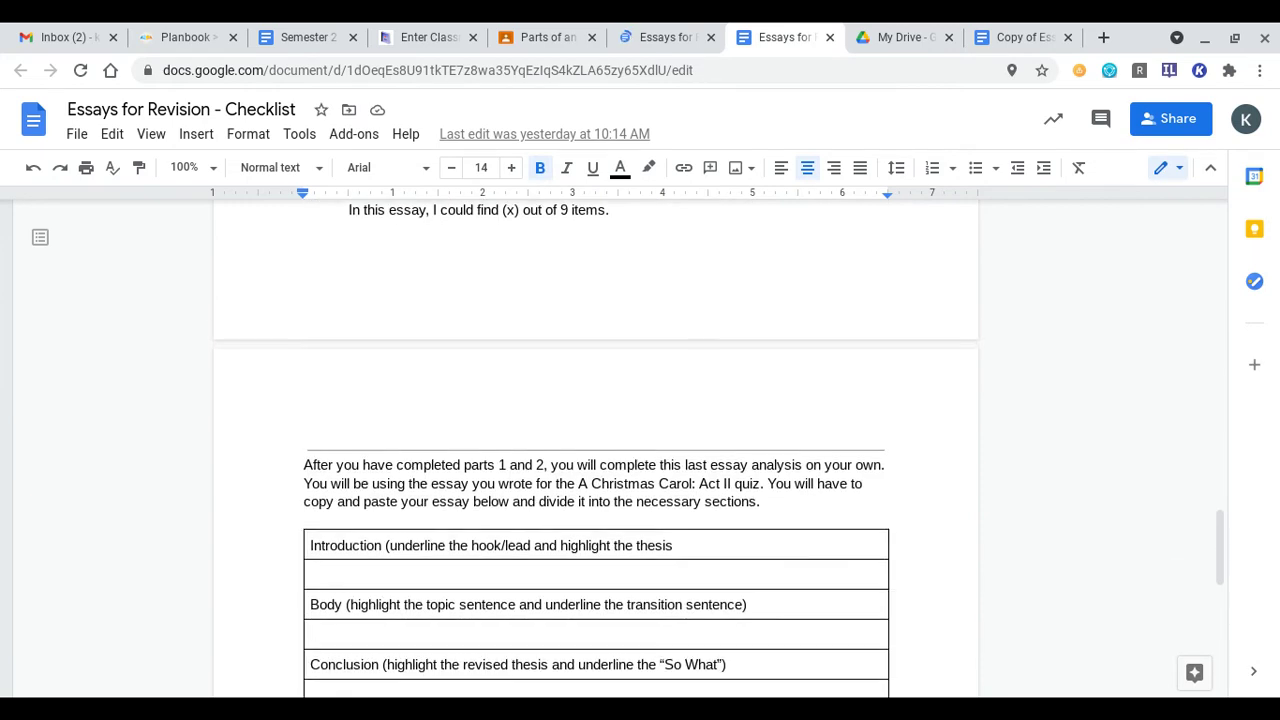
pyautogui.scroll(4, 596, 450)
pyautogui.scroll(-2, 596, 450)
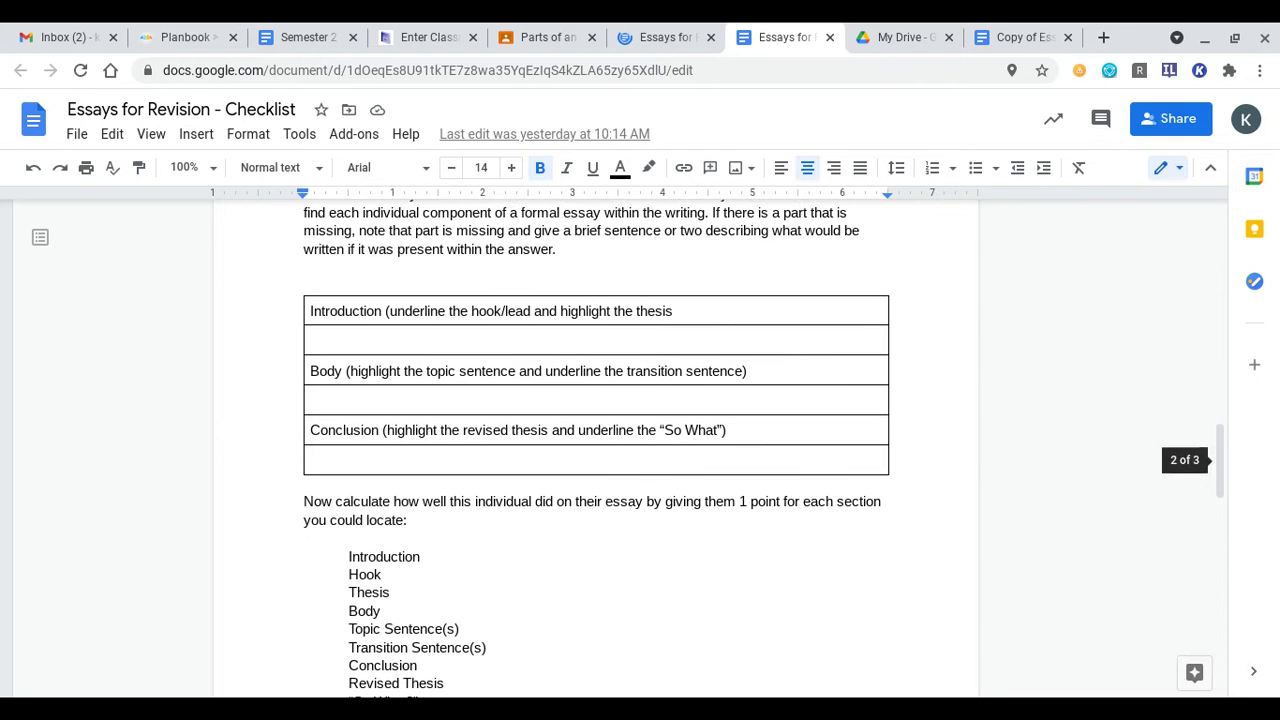
pyautogui.scroll(-3, 596, 450)
pyautogui.scroll(2, 596, 450)
pyautogui.scroll(5, 596, 450)
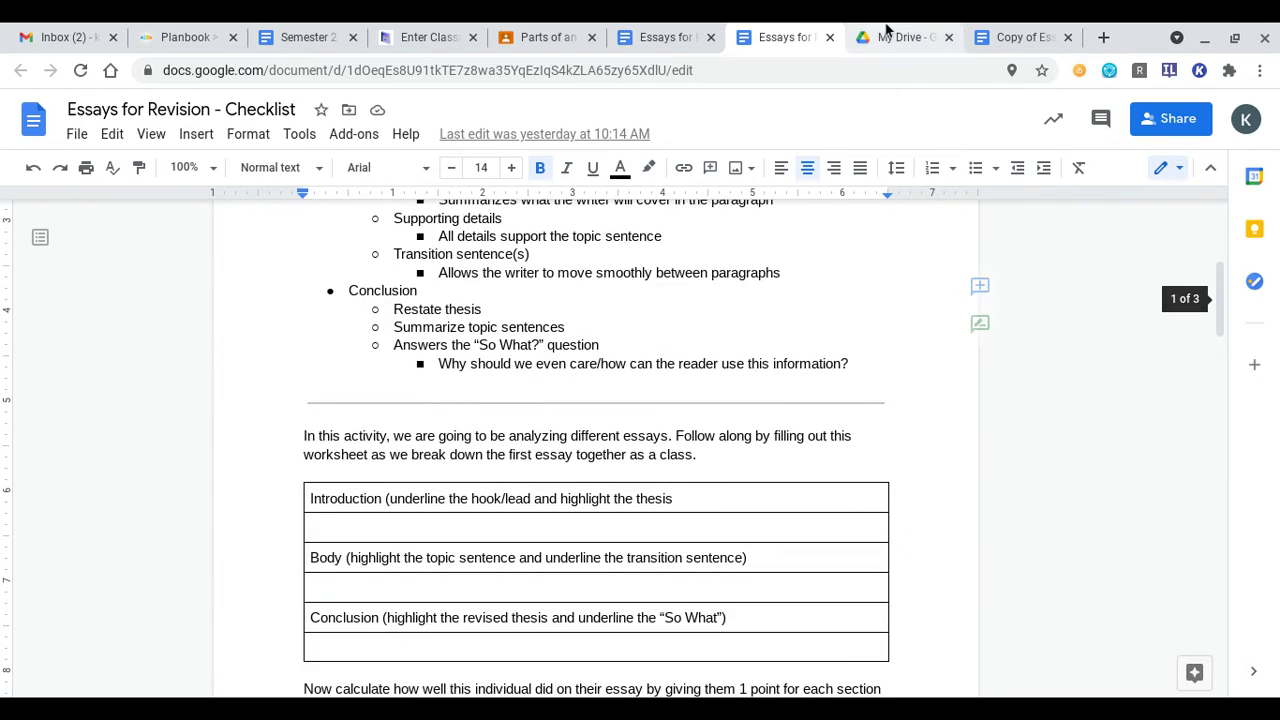
pyautogui.scroll(-6, 789, 418)
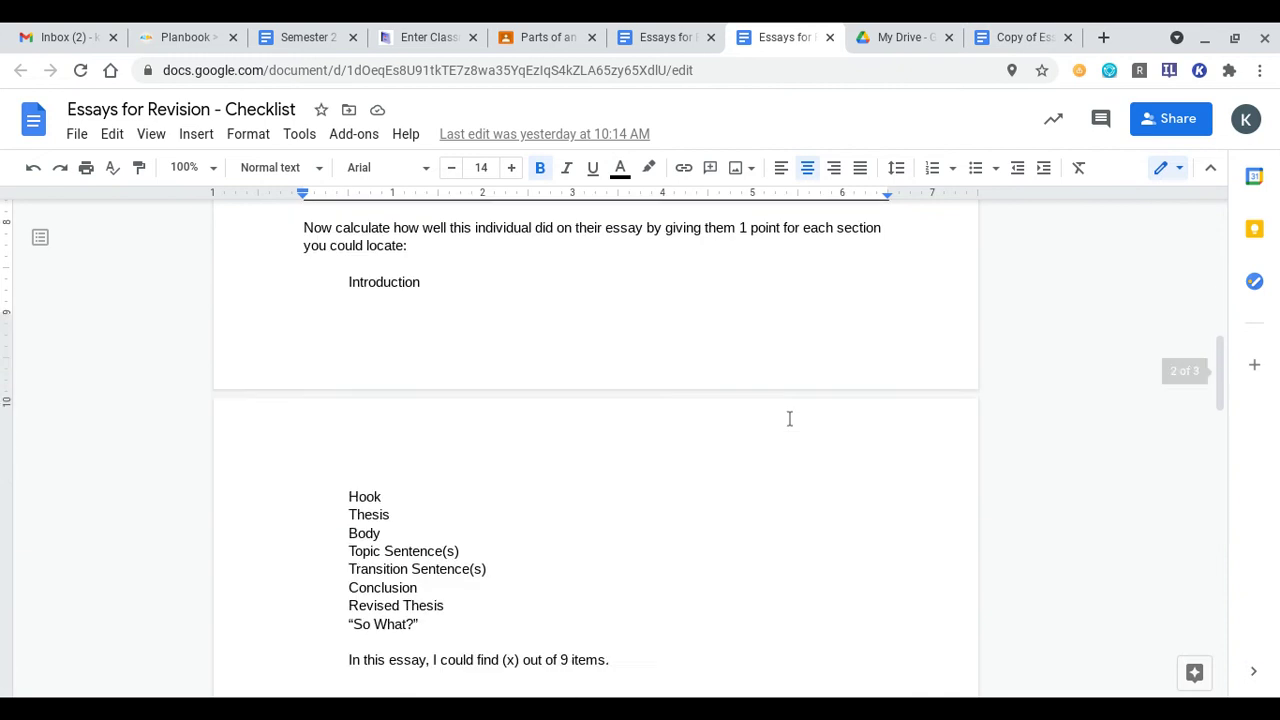
pyautogui.scroll(5, 789, 418)
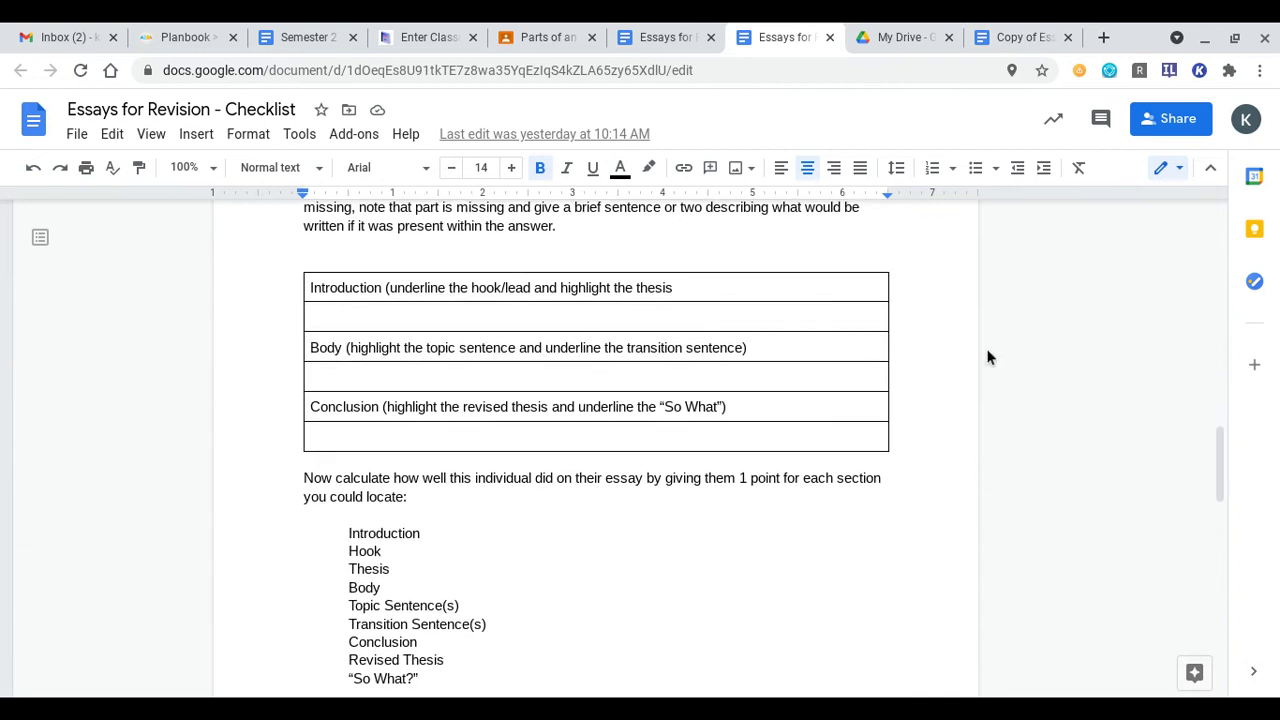
# - Check the annotated copy briefly, then return to the blank checklist's empty second-essay table
pyautogui.click(1012, 30)
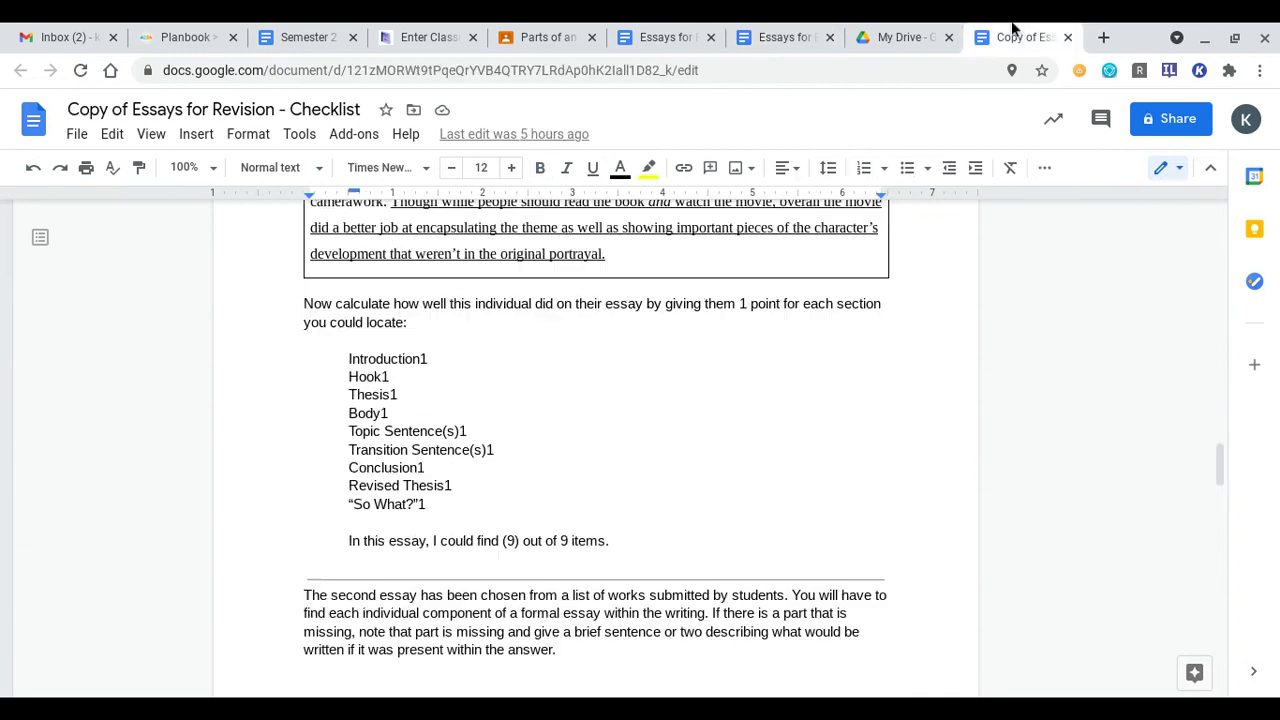
pyautogui.scroll(2, 761, 353)
pyautogui.scroll(-2, 761, 353)
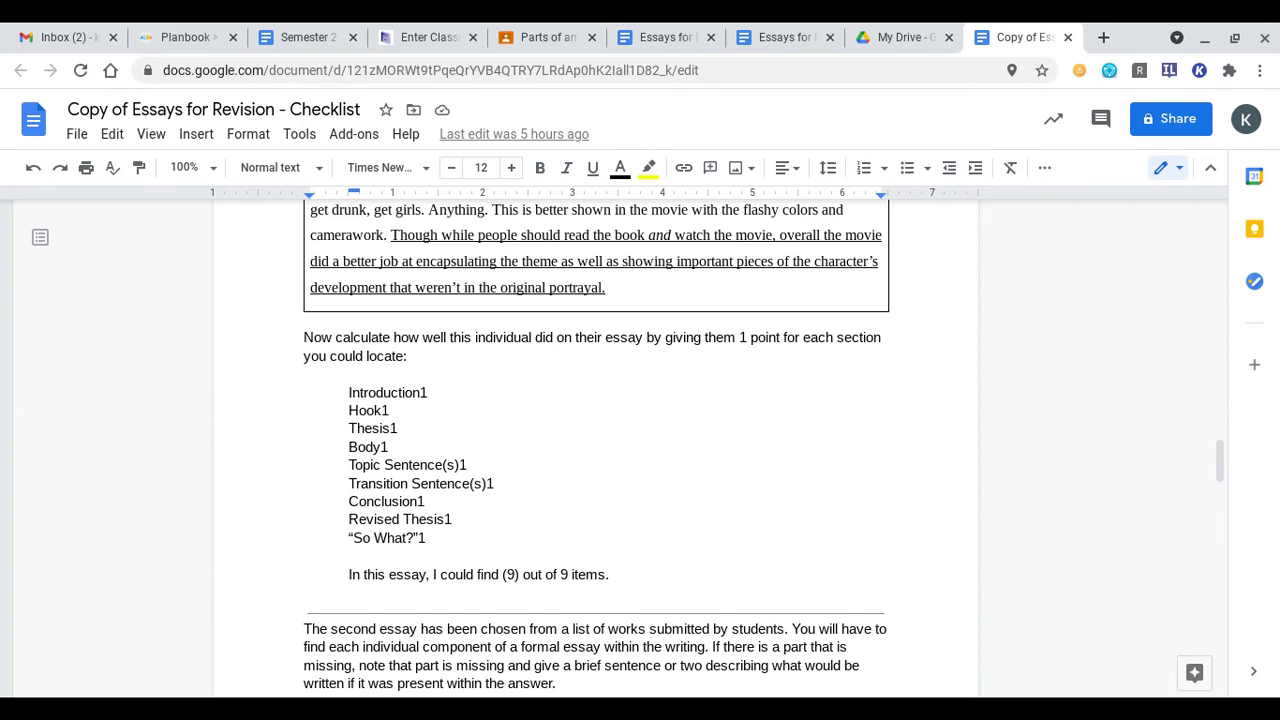
pyautogui.click(777, 30)
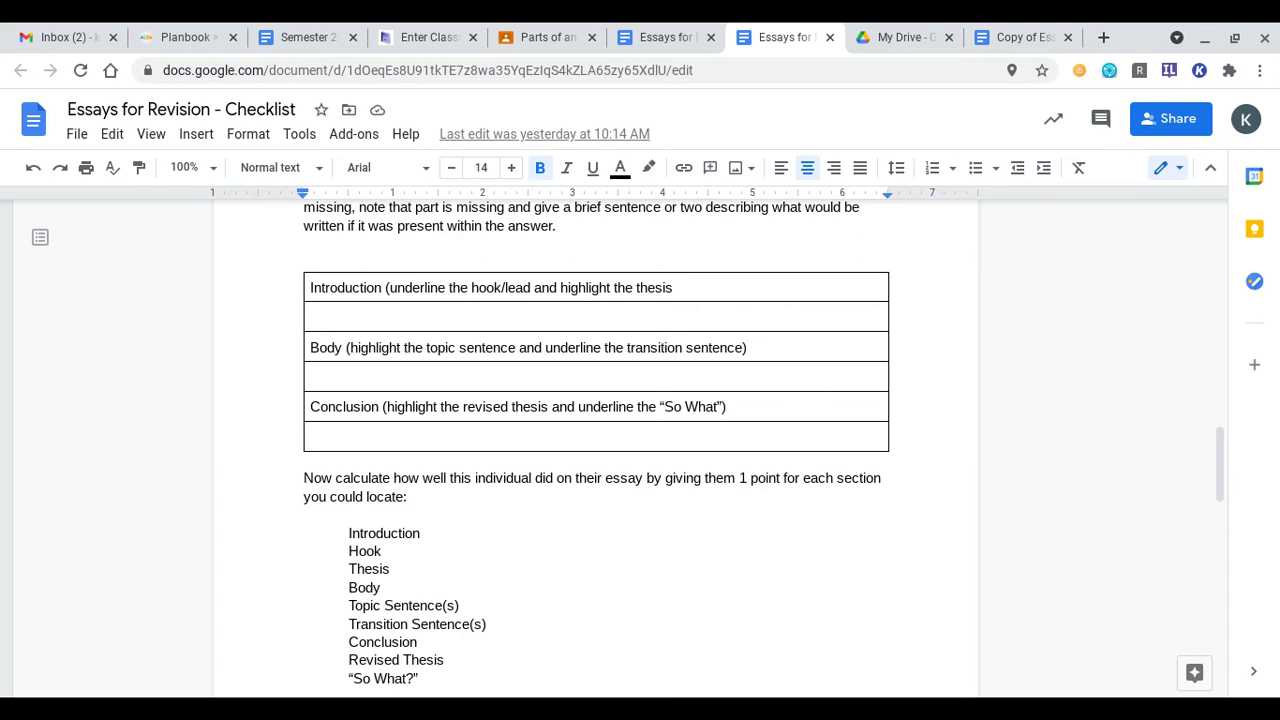
pyautogui.scroll(-5, 596, 450)
pyautogui.scroll(2, 596, 450)
pyautogui.scroll(3, 596, 450)
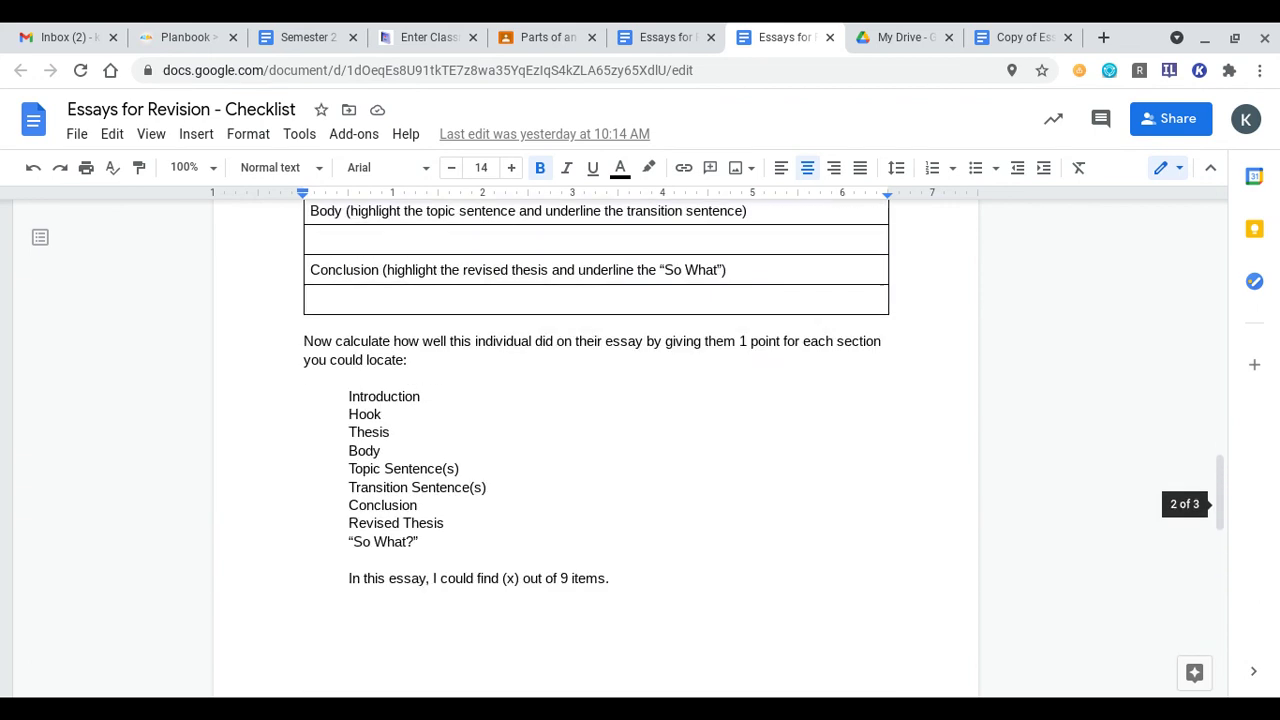
pyautogui.scroll(-1, 596, 450)
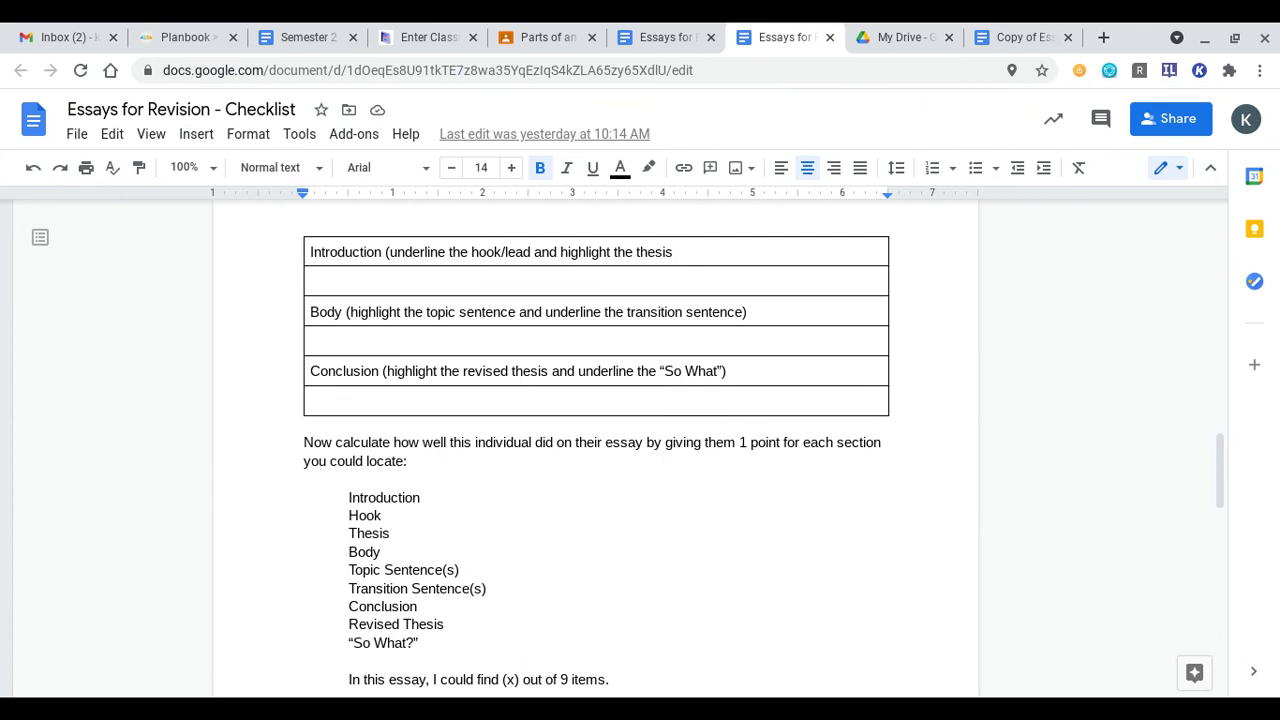
pyautogui.scroll(3, 640, 450)
pyautogui.scroll(-1, 640, 450)
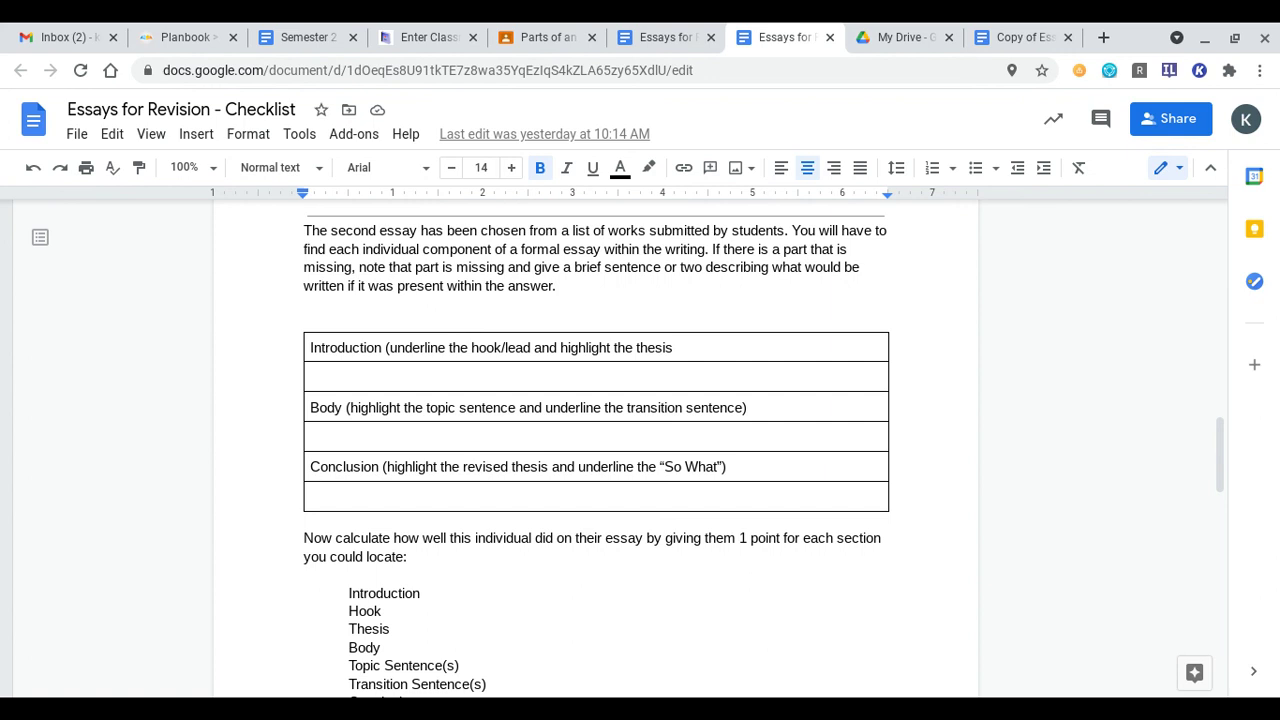
pyautogui.scroll(-3, 640, 440)
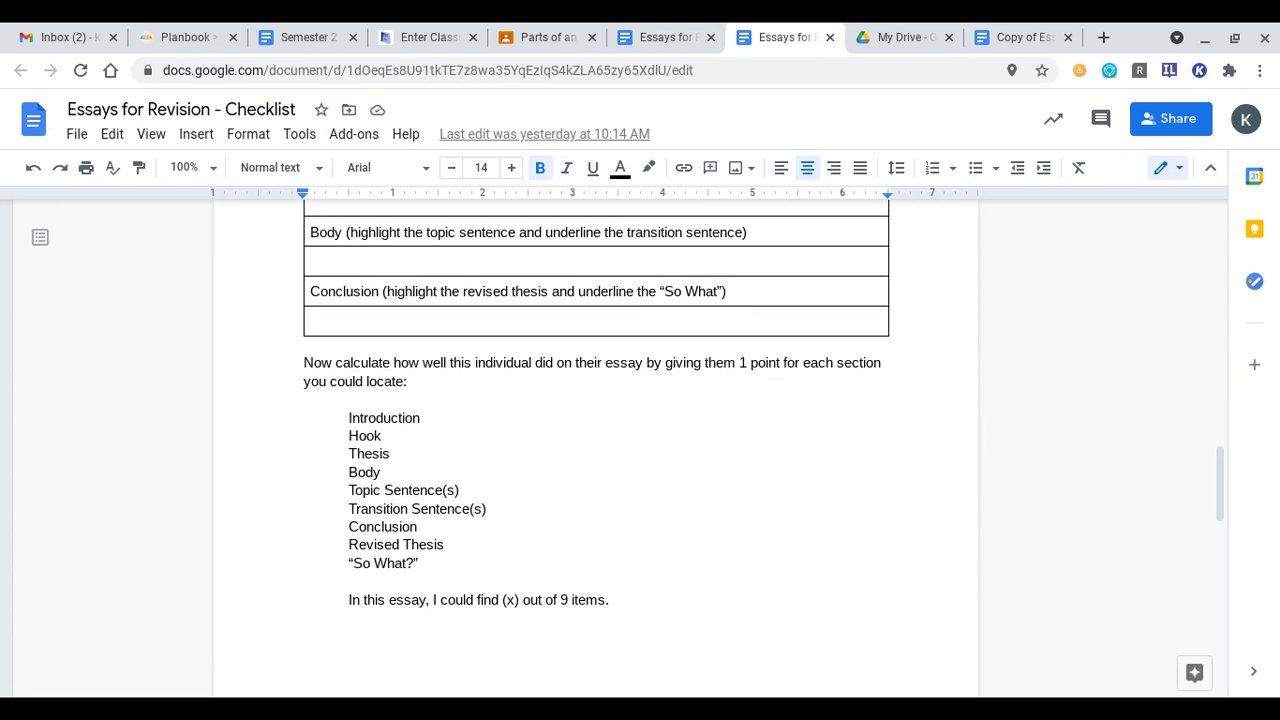